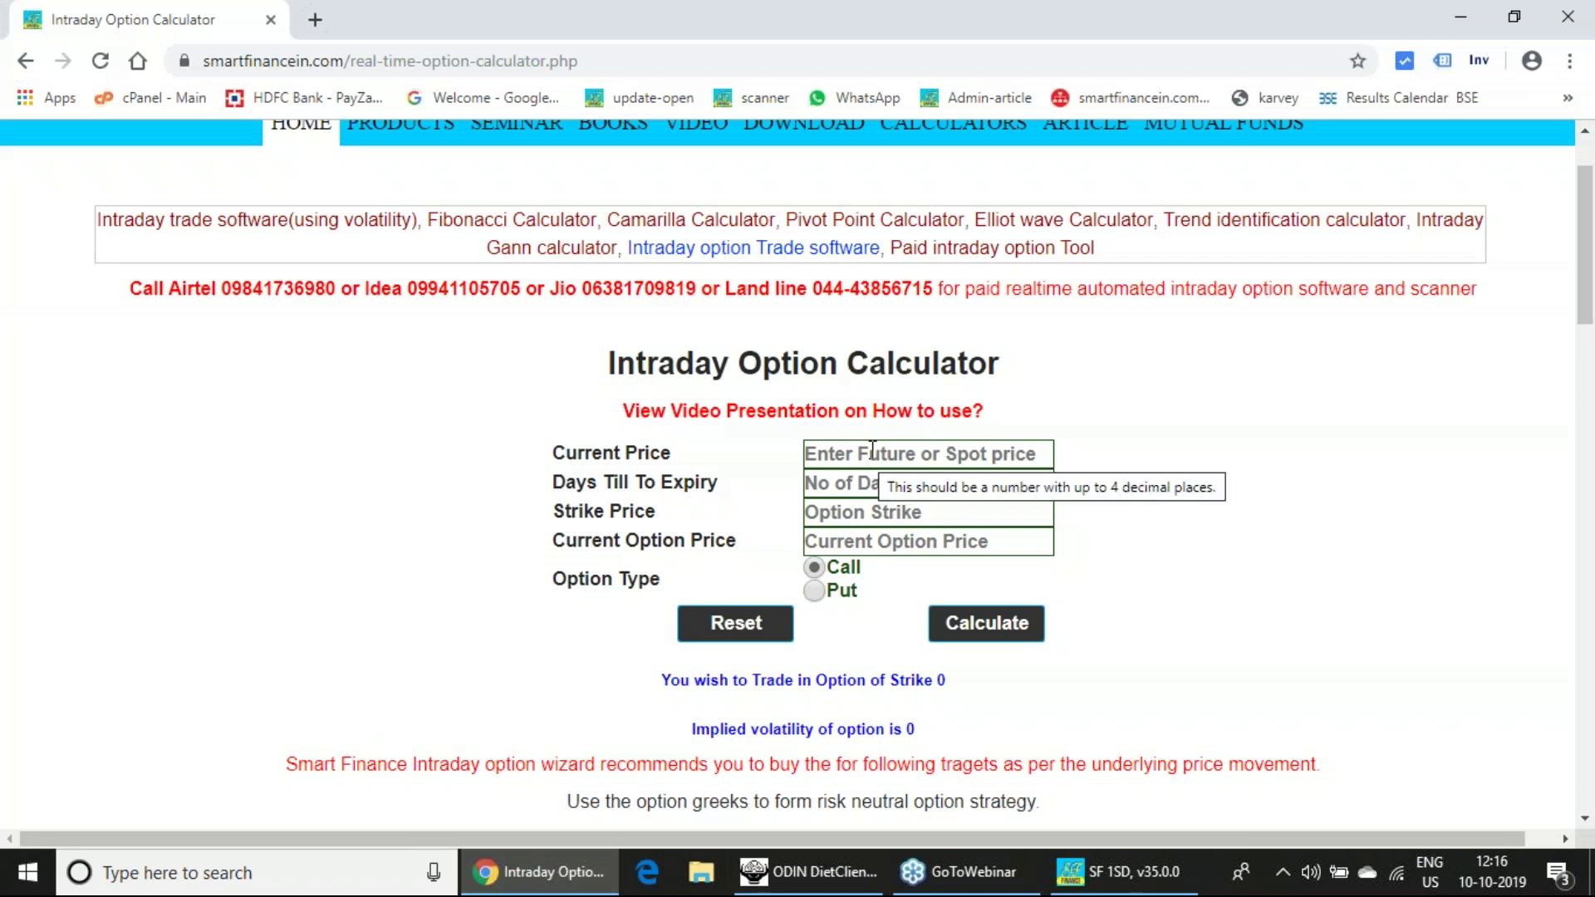
- Enter a current price of 11243.50, 22 days till expiry and a strike price of 11300, checking the expiry date on the system calendar
{"action": "type", "text": "1124"}
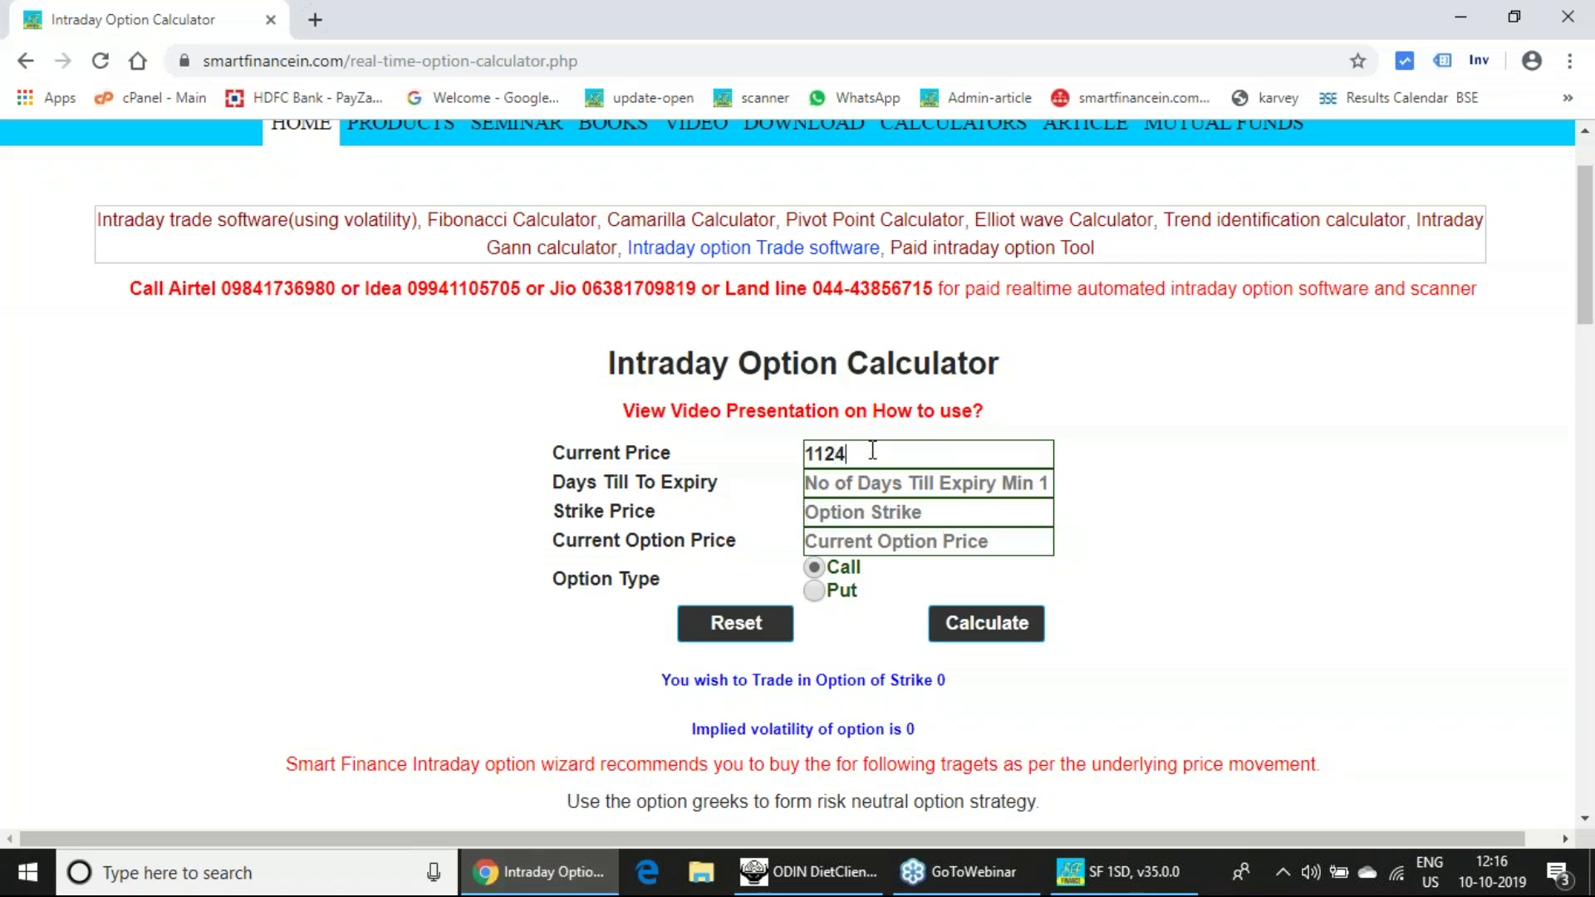
{"action": "type", "text": "3.50"}
{"action": "left_click", "coordinate": [876, 491]}
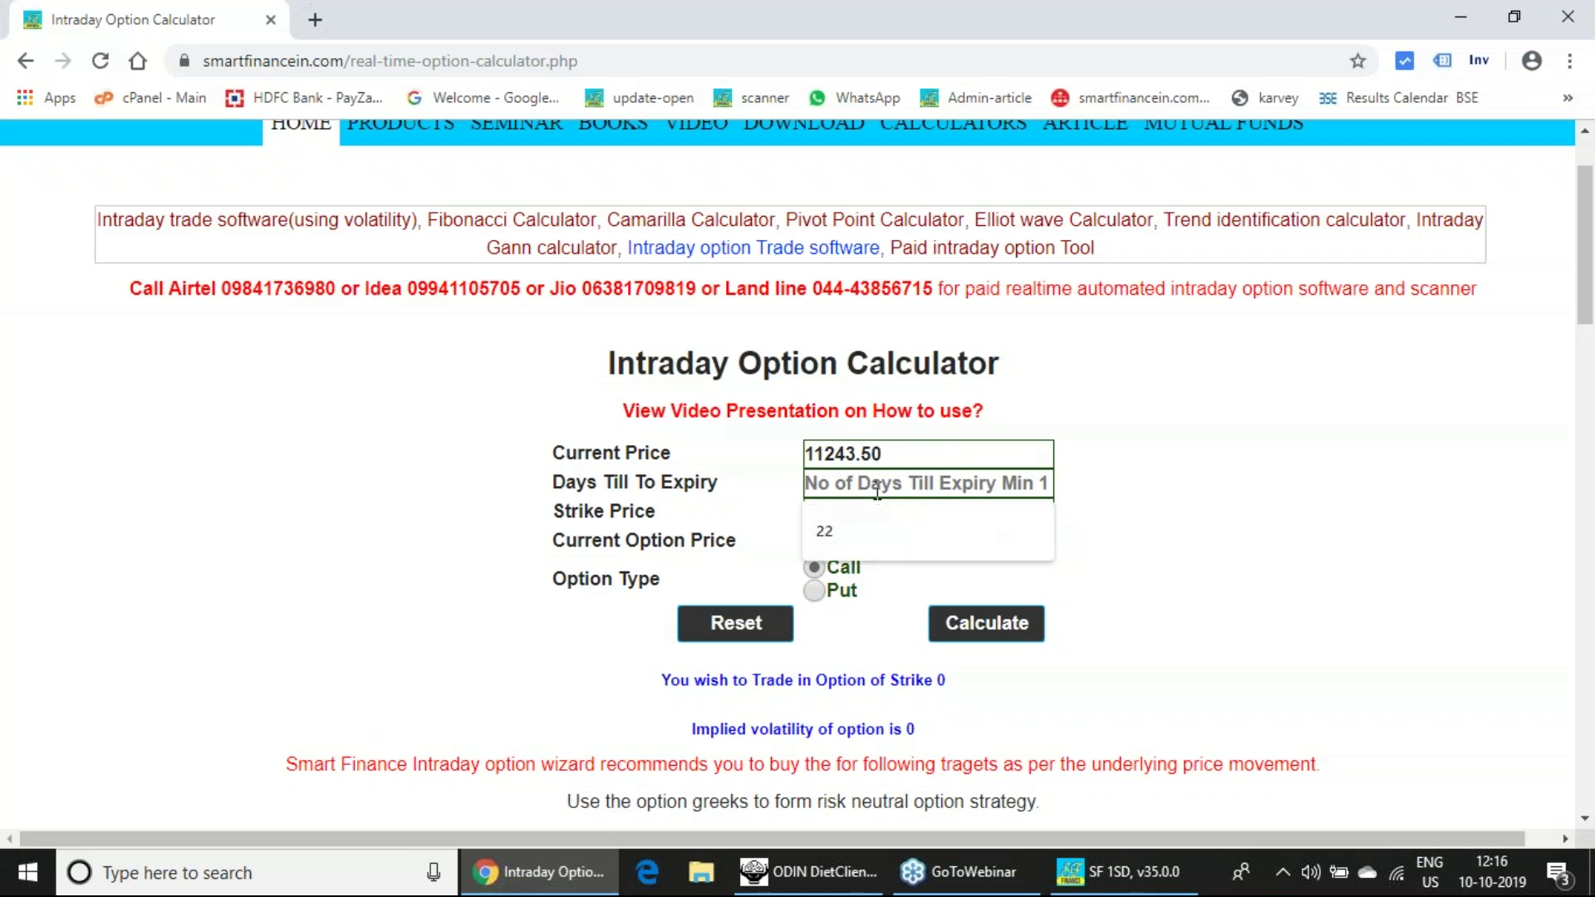
{"action": "left_click", "coordinate": [831, 532]}
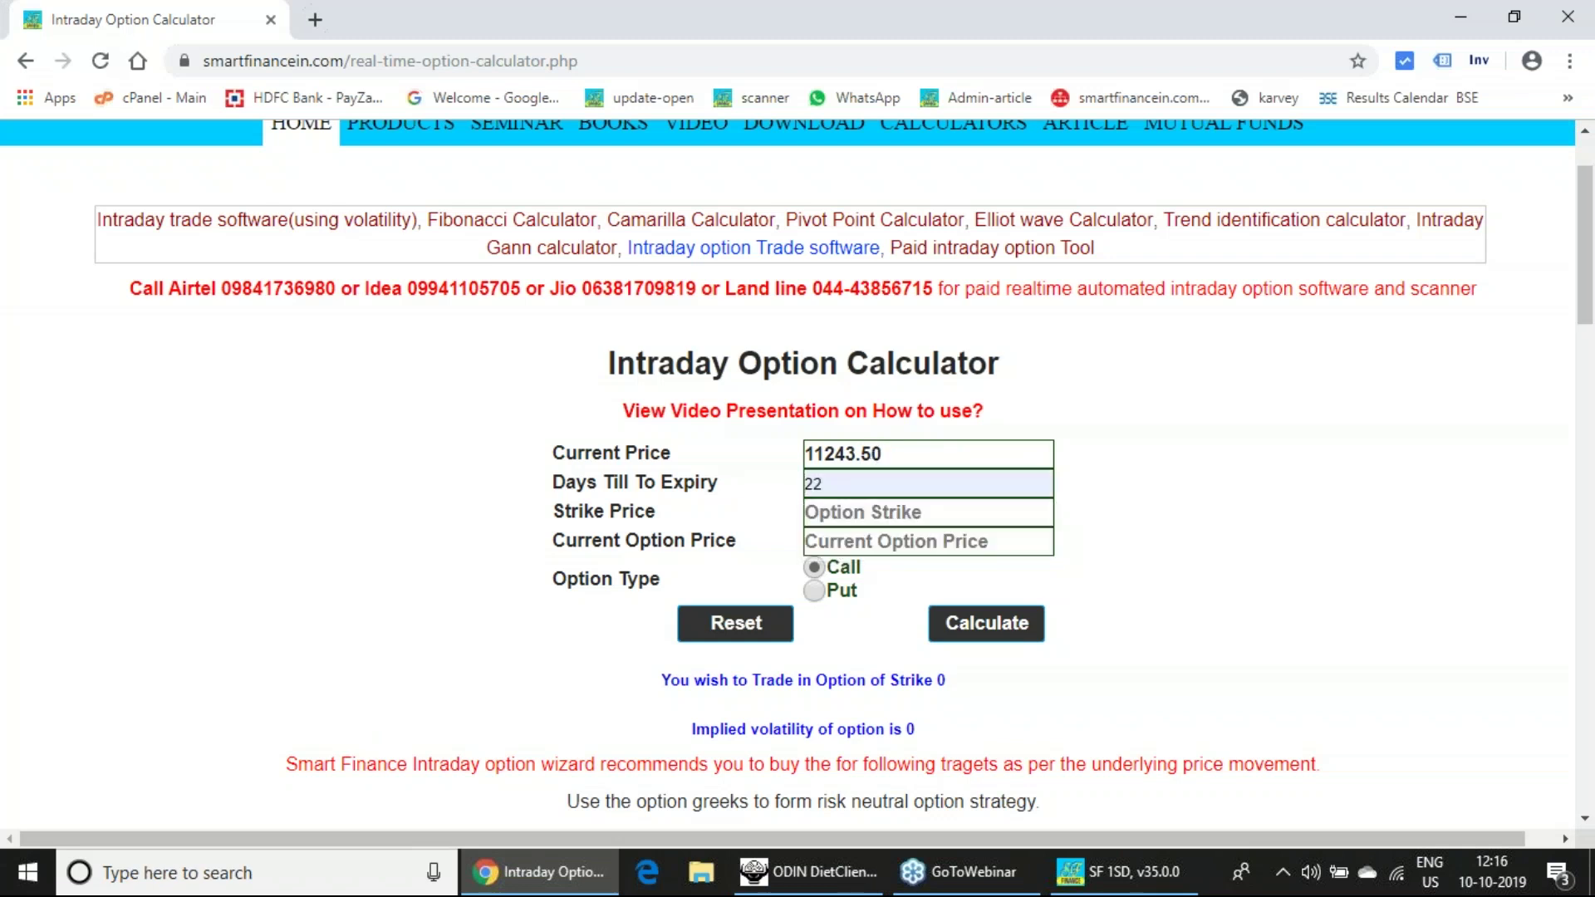
{"action": "left_click", "coordinate": [1491, 872]}
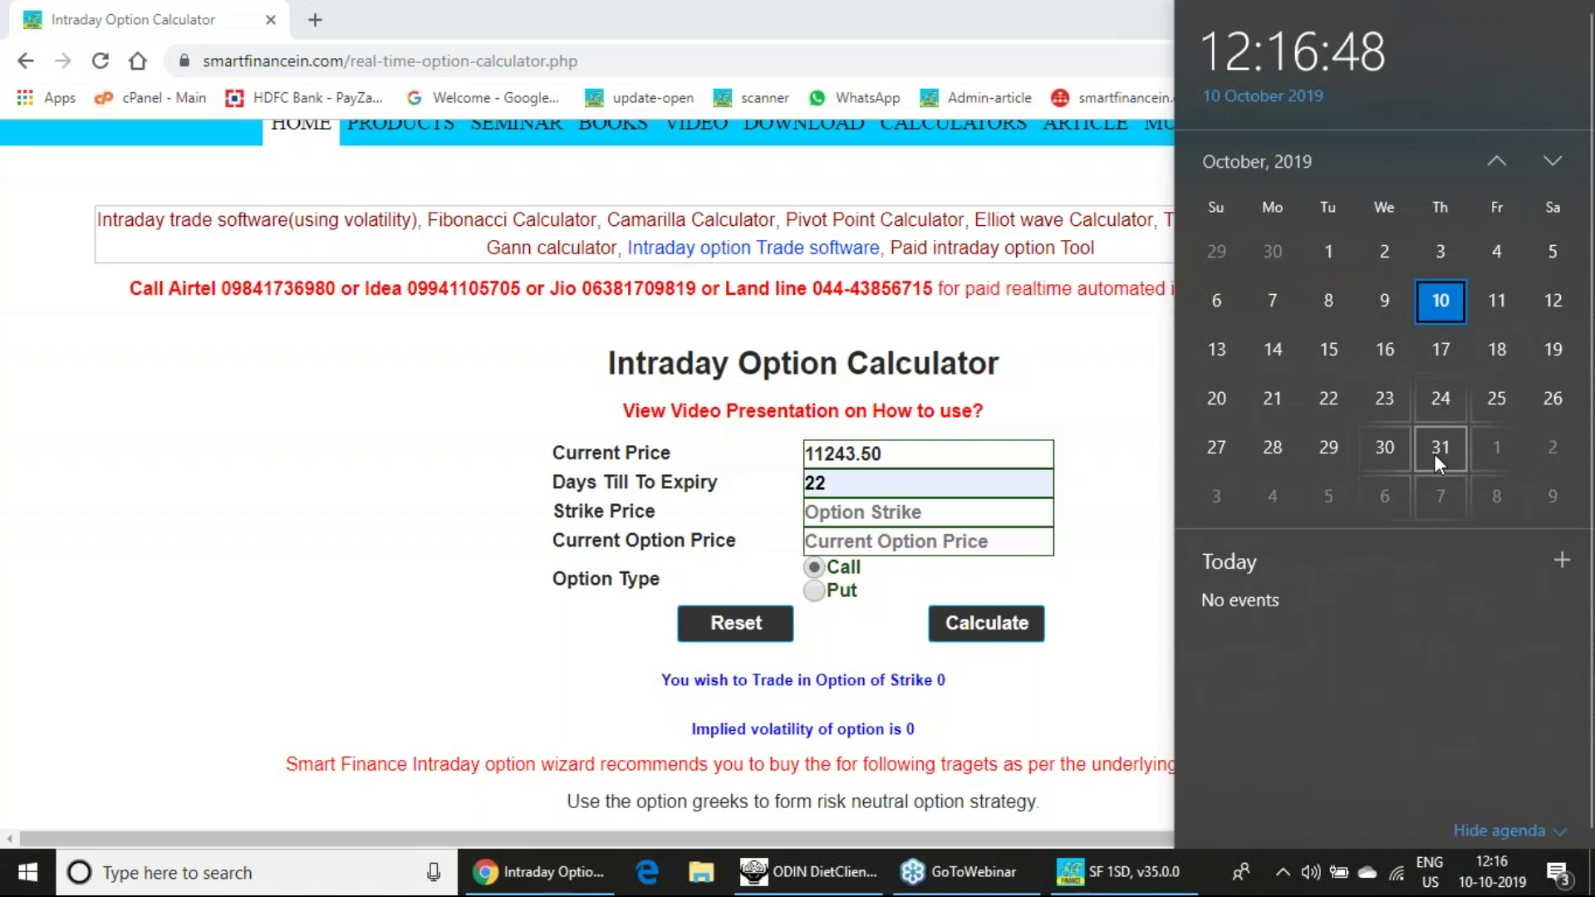
{"action": "left_click", "coordinate": [847, 510]}
{"action": "type", "text": "11300"}
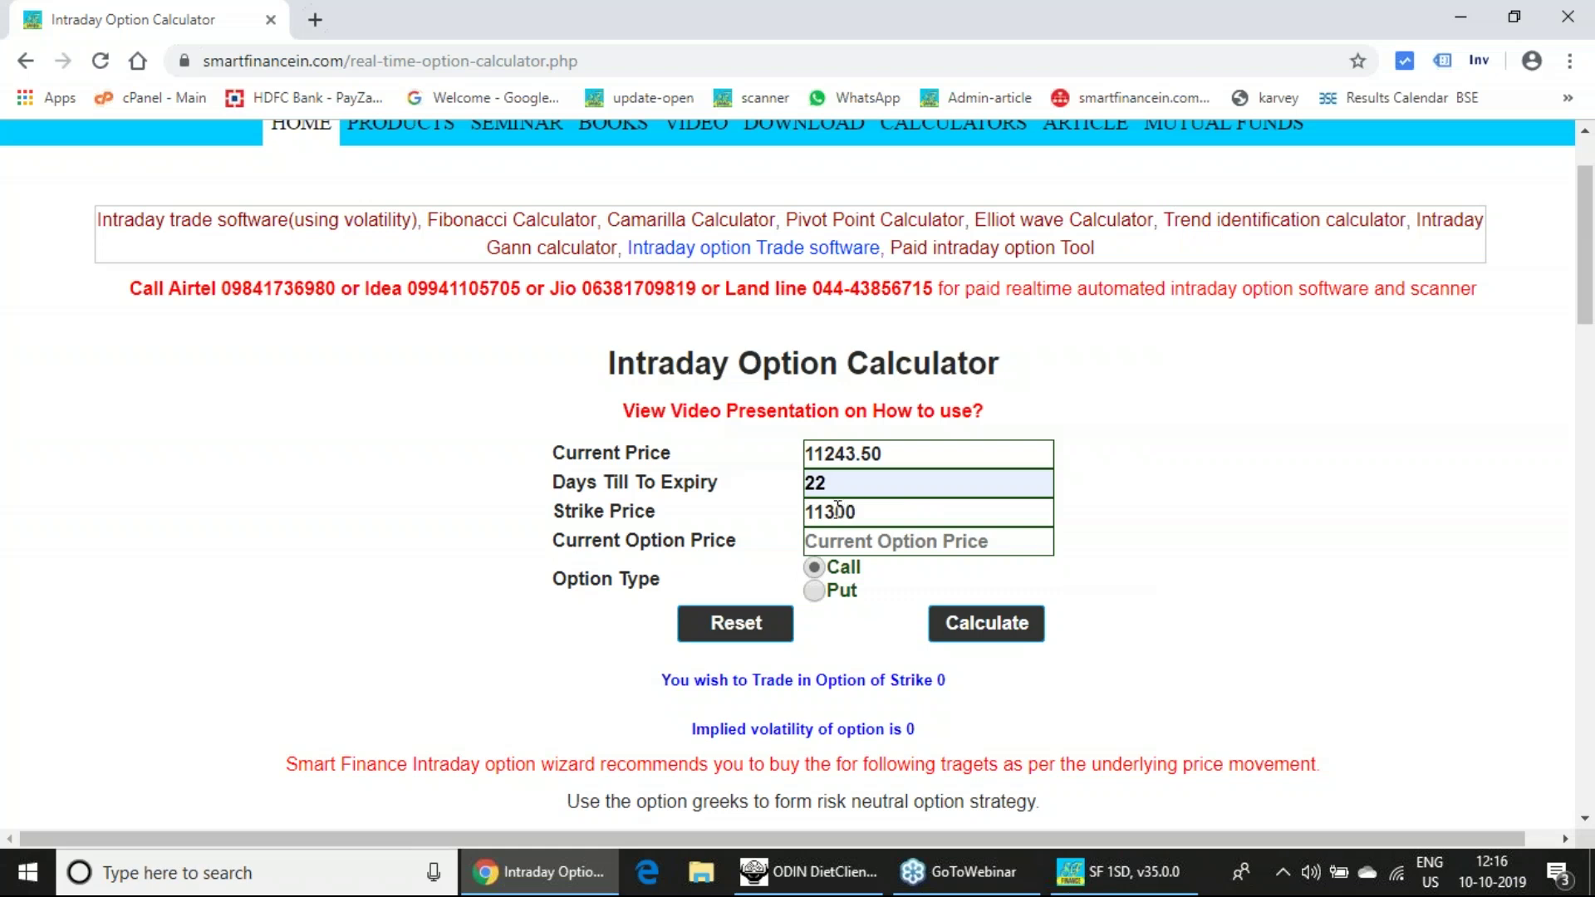
- Look up the Nifty 11300 CE price in ODIN DietClient, set the calculator's current option price to 149.50 and calculate the call
{"action": "left_click", "coordinate": [850, 543]}
{"action": "mouse_move", "coordinate": [583, 865]}
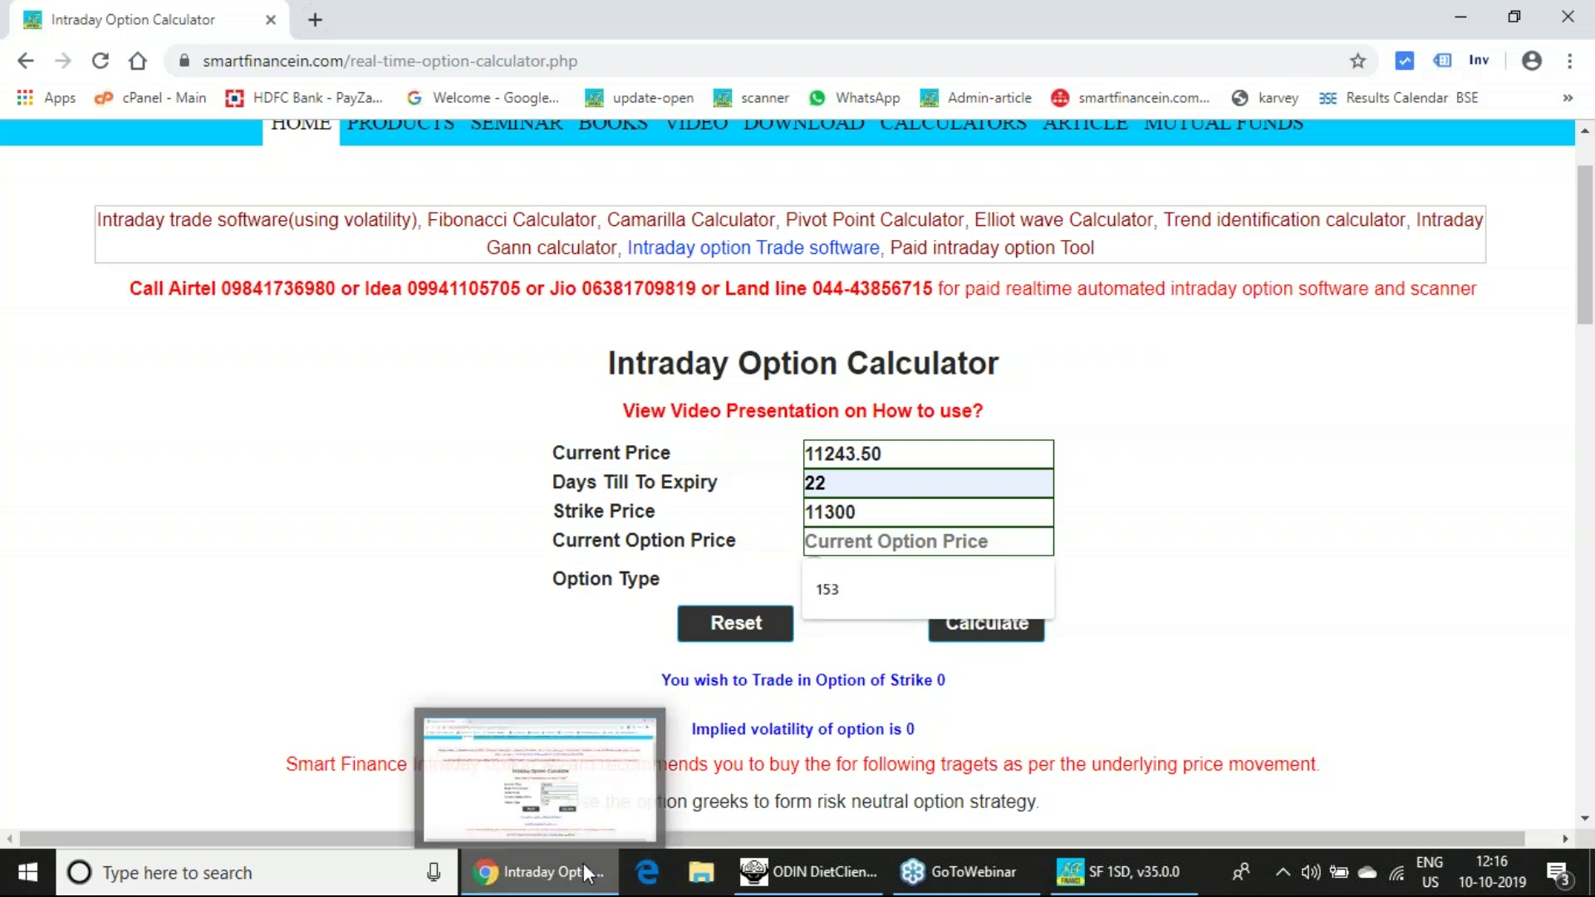
{"action": "left_click", "coordinate": [807, 871]}
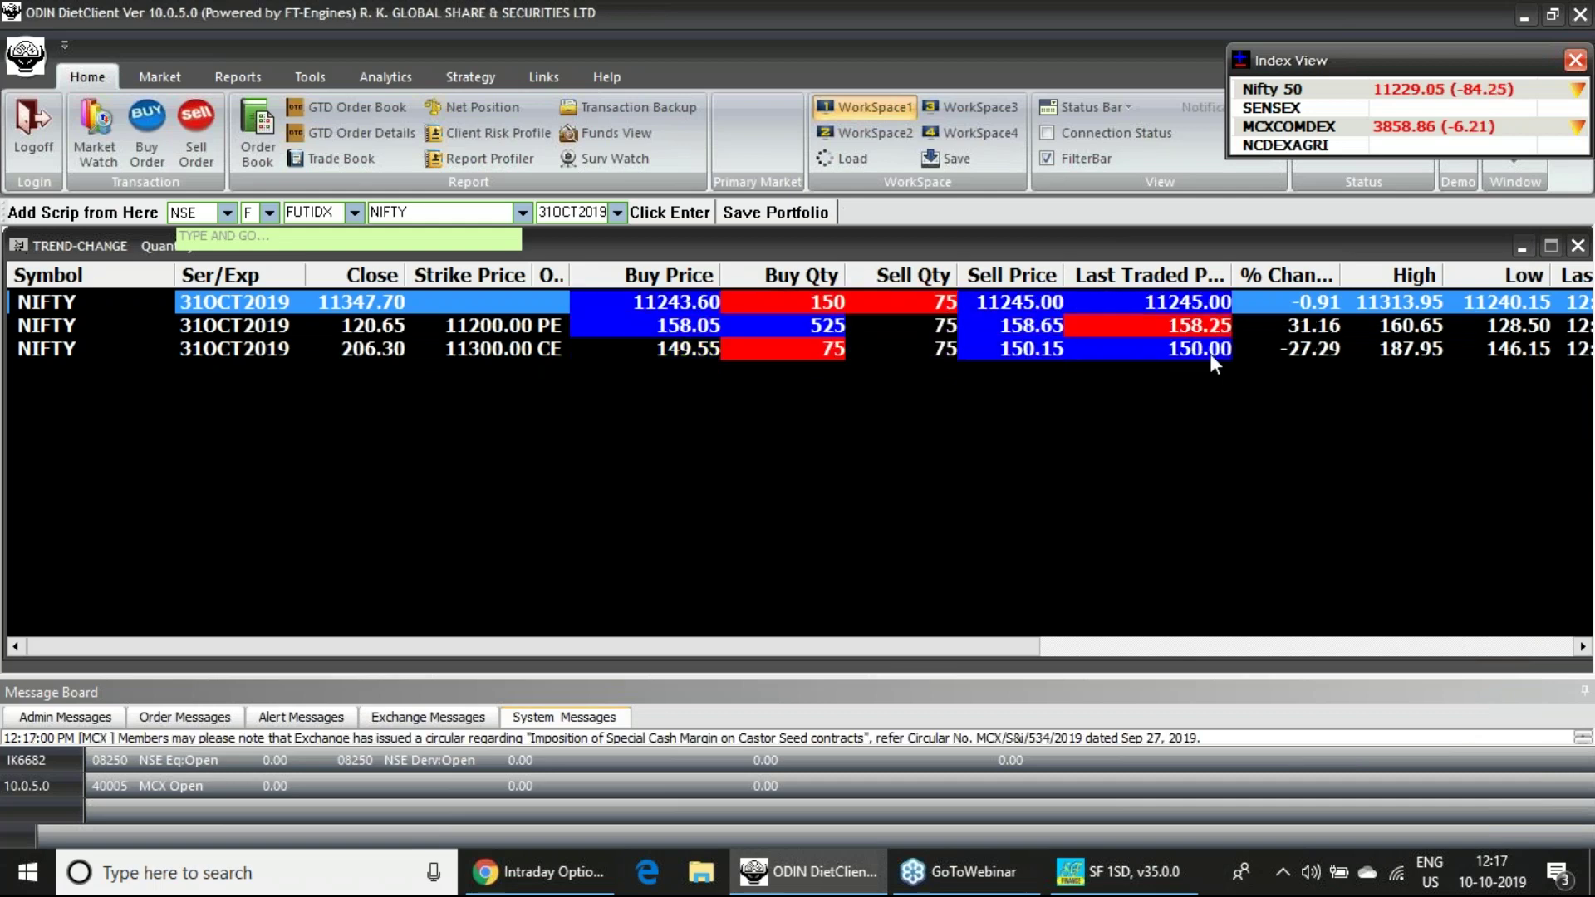
{"action": "left_click", "coordinate": [571, 869]}
{"action": "type", "text": "149.50"}
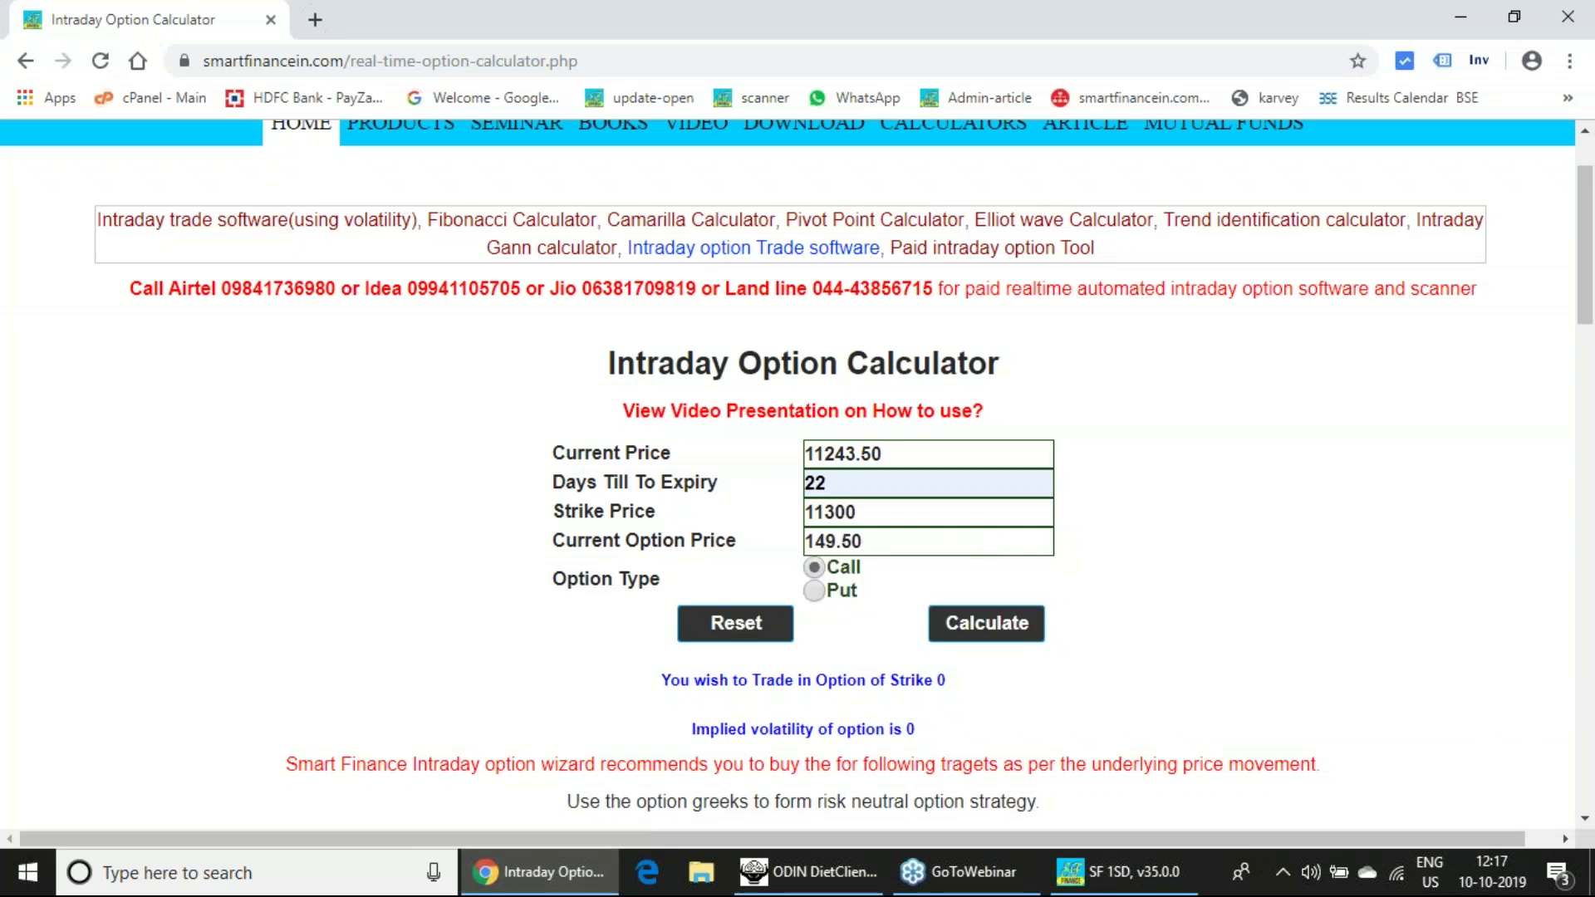
{"action": "left_click", "coordinate": [964, 635]}
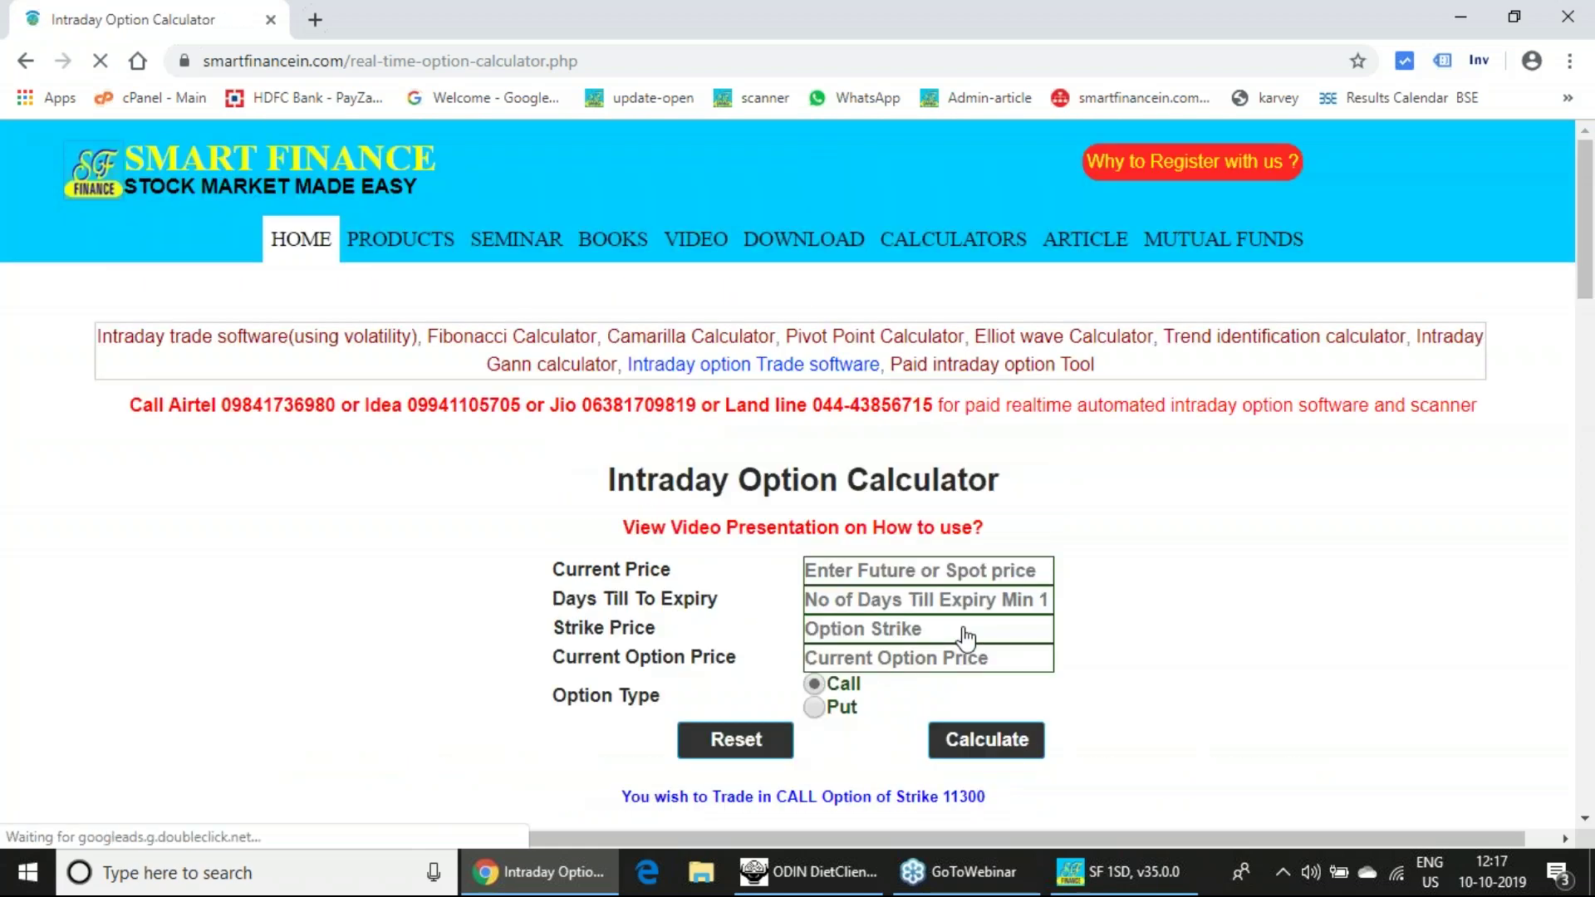
- Circle the implied volatility value in the calculated results with the screen pen
{"action": "scroll", "coordinate": [979, 631], "scroll_direction": "down", "scroll_amount": 4}
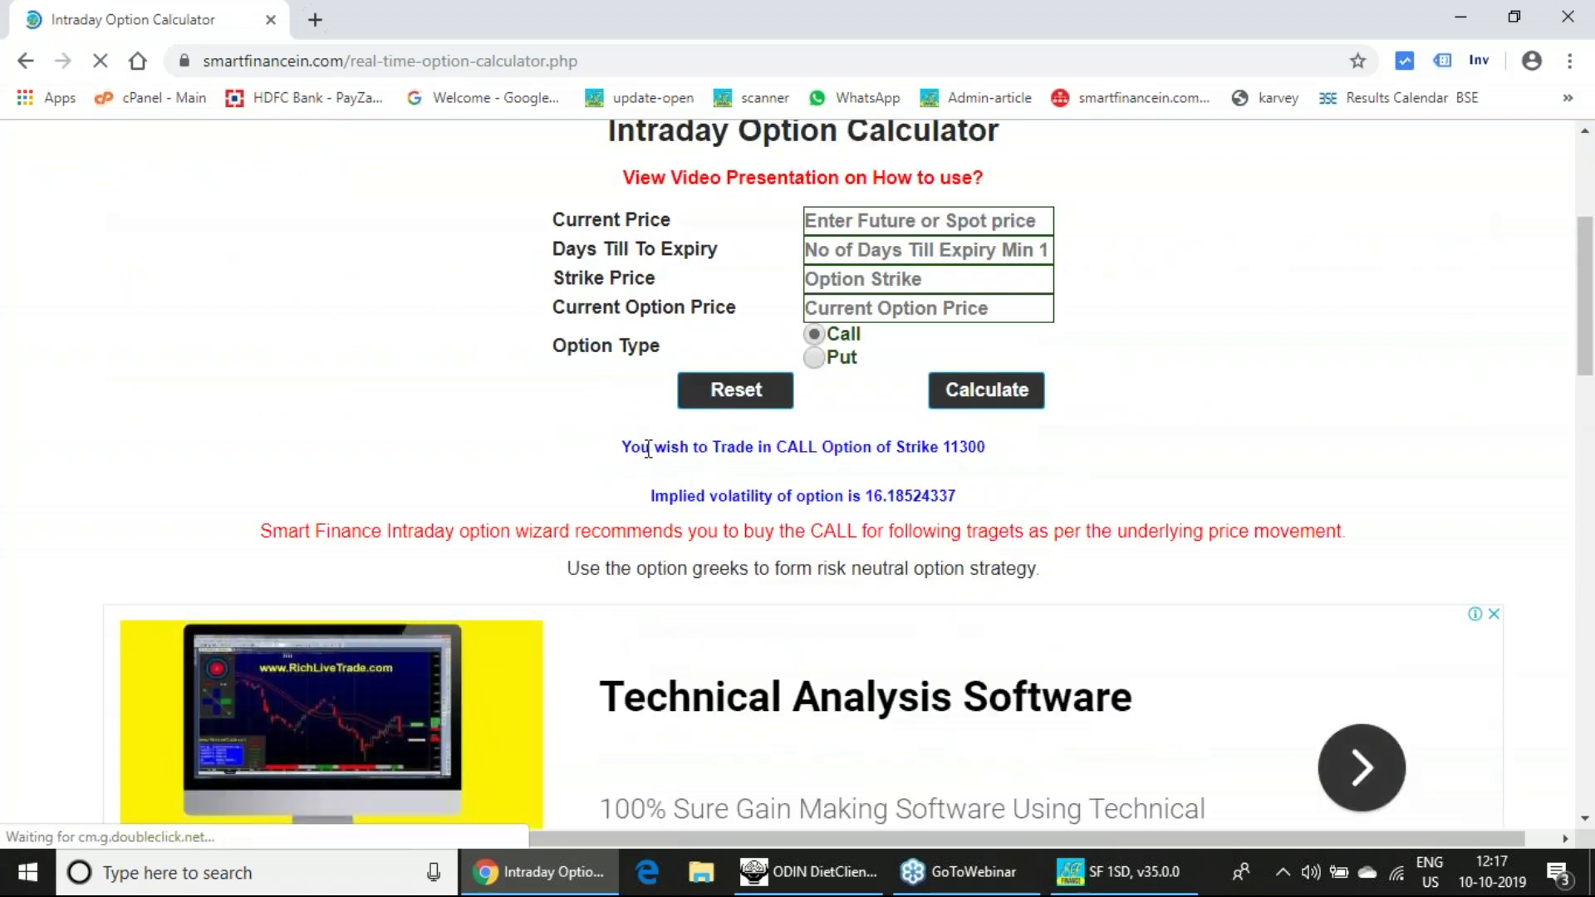
{"action": "scroll", "coordinate": [955, 467], "scroll_direction": "up", "scroll_amount": 1}
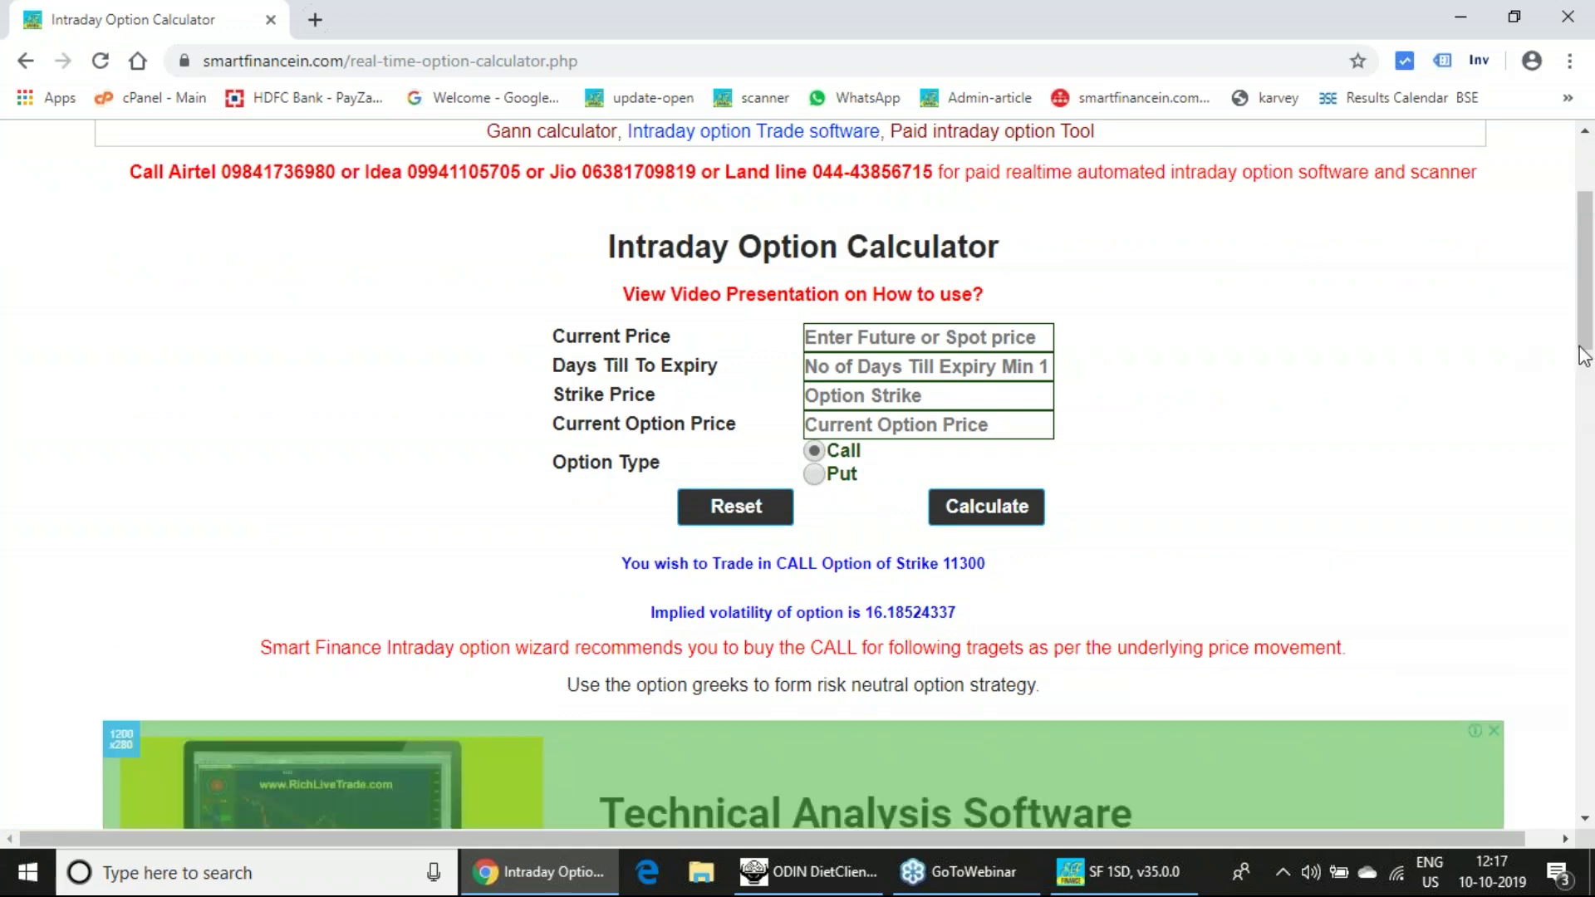
{"action": "key", "text": "ctrl+2"}
{"action": "mouse_move", "coordinate": [962, 625]}
{"action": "left_mouse_down"}
{"action": "mouse_move", "coordinate": [914, 633]}
{"action": "mouse_move", "coordinate": [864, 586]}
{"action": "mouse_move", "coordinate": [956, 584]}
{"action": "mouse_move", "coordinate": [957, 619]}
{"action": "left_mouse_up"}
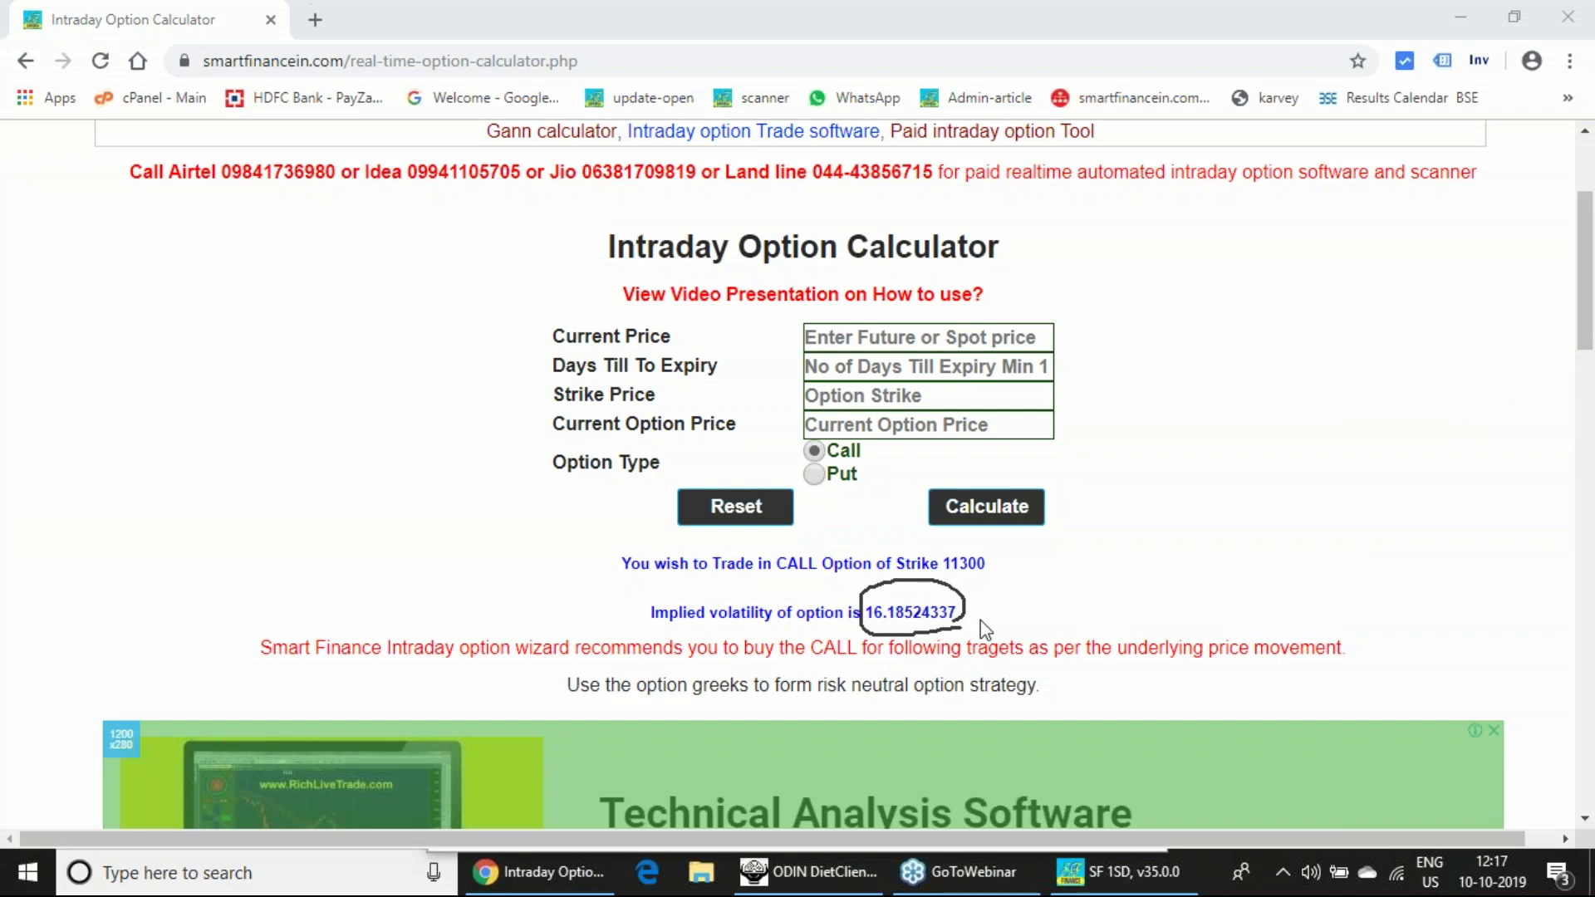
- Write 149.60 above the call option table, tick its buy call and stop loss prices, and clear the pen marks
{"action": "scroll", "coordinate": [985, 629], "scroll_direction": "down", "scroll_amount": 10}
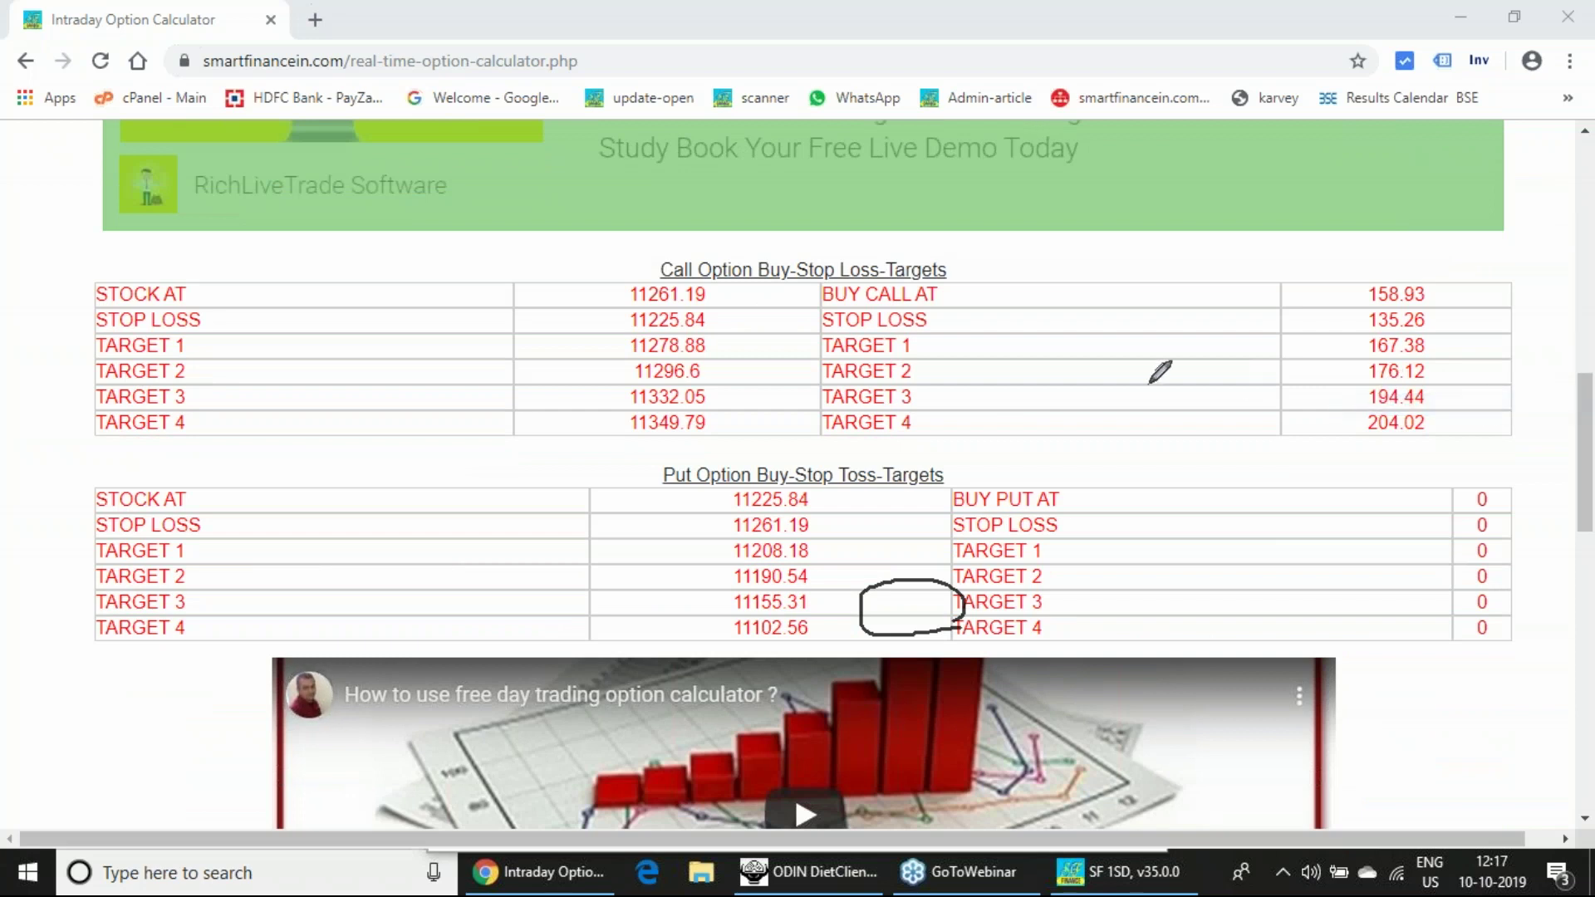
{"action": "mouse_move", "coordinate": [1072, 249]}
{"action": "left_mouse_down"}
{"action": "mouse_move", "coordinate": [1073, 293]}
{"action": "mouse_move", "coordinate": [1114, 272]}
{"action": "mouse_move", "coordinate": [1138, 296]}
{"action": "mouse_move", "coordinate": [1171, 266]}
{"action": "mouse_move", "coordinate": [1181, 295]}
{"action": "mouse_move", "coordinate": [1223, 297]}
{"action": "mouse_move", "coordinate": [1271, 286]}
{"action": "mouse_move", "coordinate": [1285, 264]}
{"action": "left_mouse_up"}
{"action": "left_click", "coordinate": [1200, 274]}
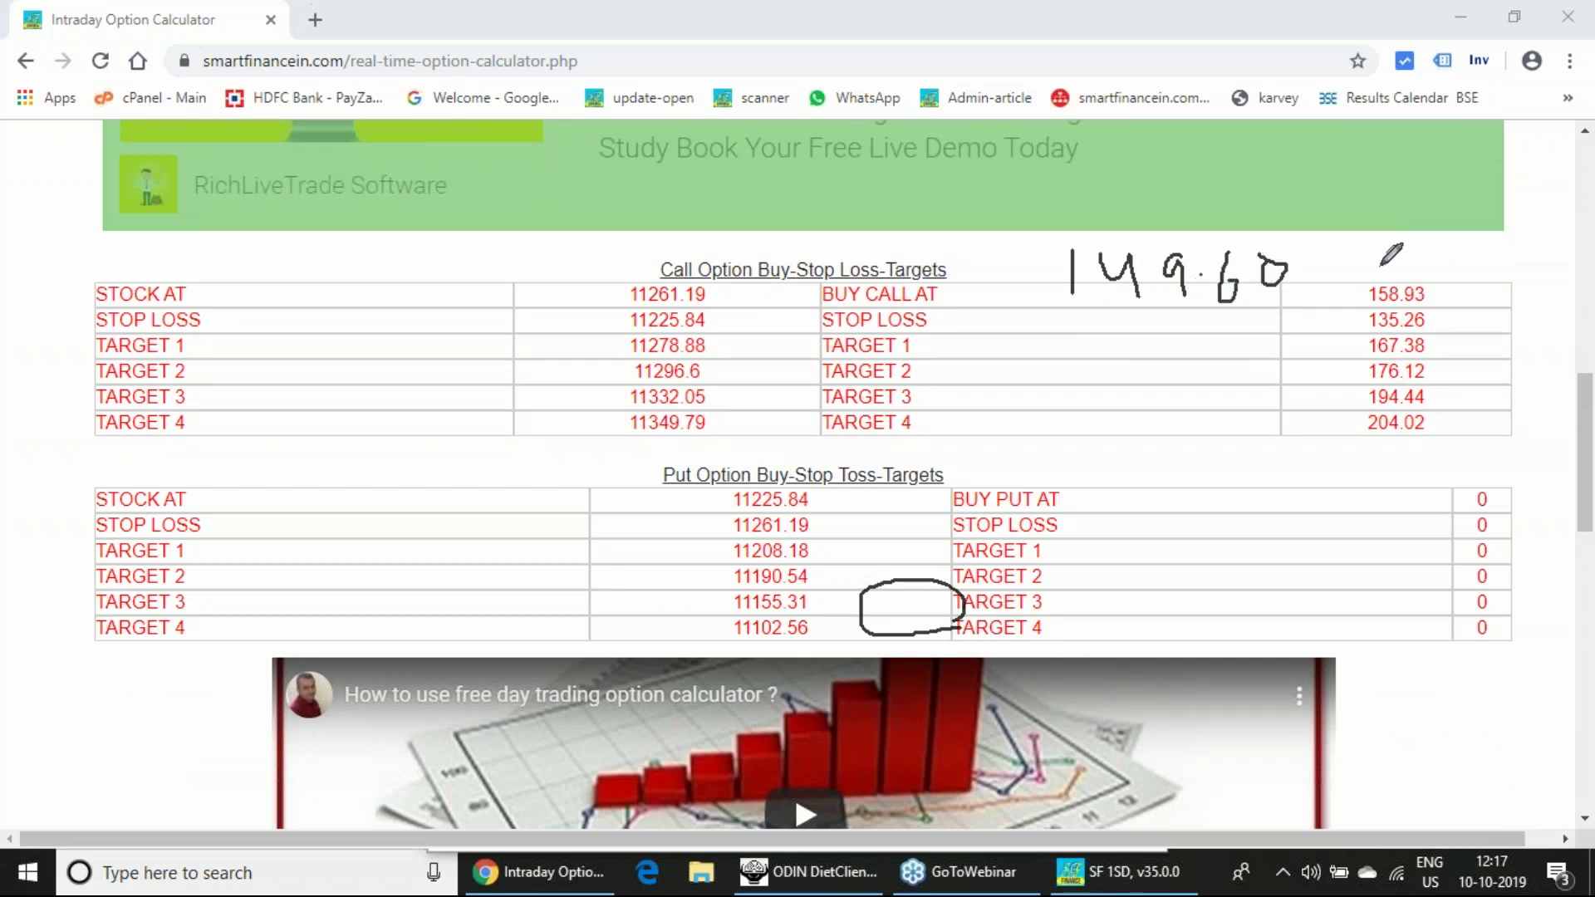
{"action": "left_click_drag", "start_coordinate": [1403, 263], "coordinate": [1459, 236]}
{"action": "mouse_move", "coordinate": [1439, 292]}
{"action": "left_mouse_down"}
{"action": "mouse_move", "coordinate": [1475, 272]}
{"action": "mouse_move", "coordinate": [1460, 326]}
{"action": "mouse_move", "coordinate": [1474, 304]}
{"action": "left_mouse_up"}
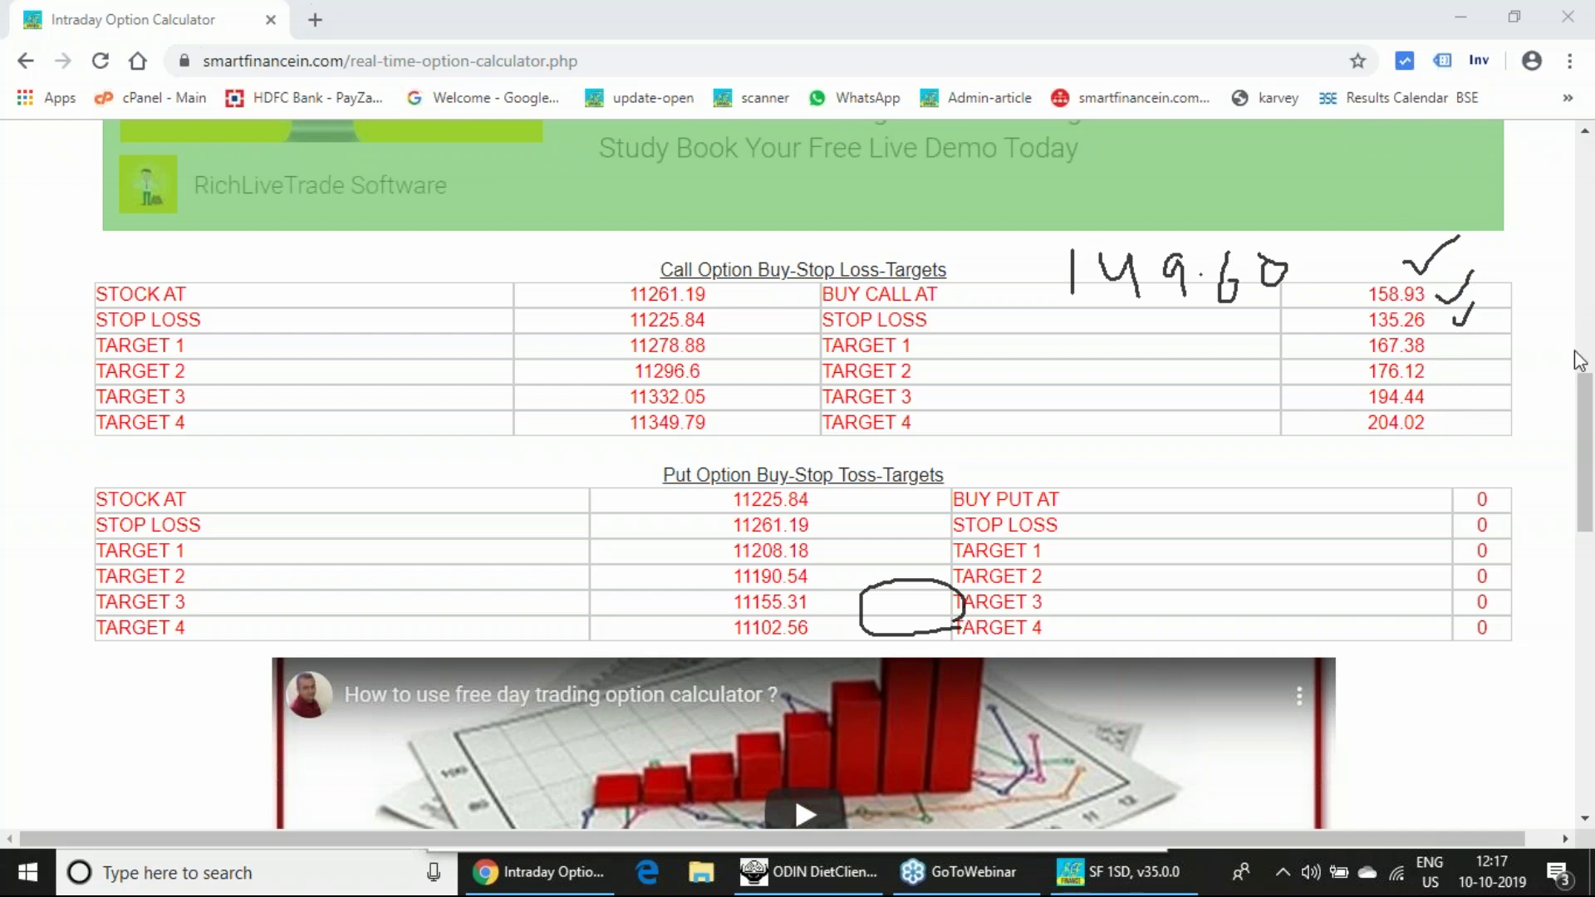
{"action": "key", "text": "e"}
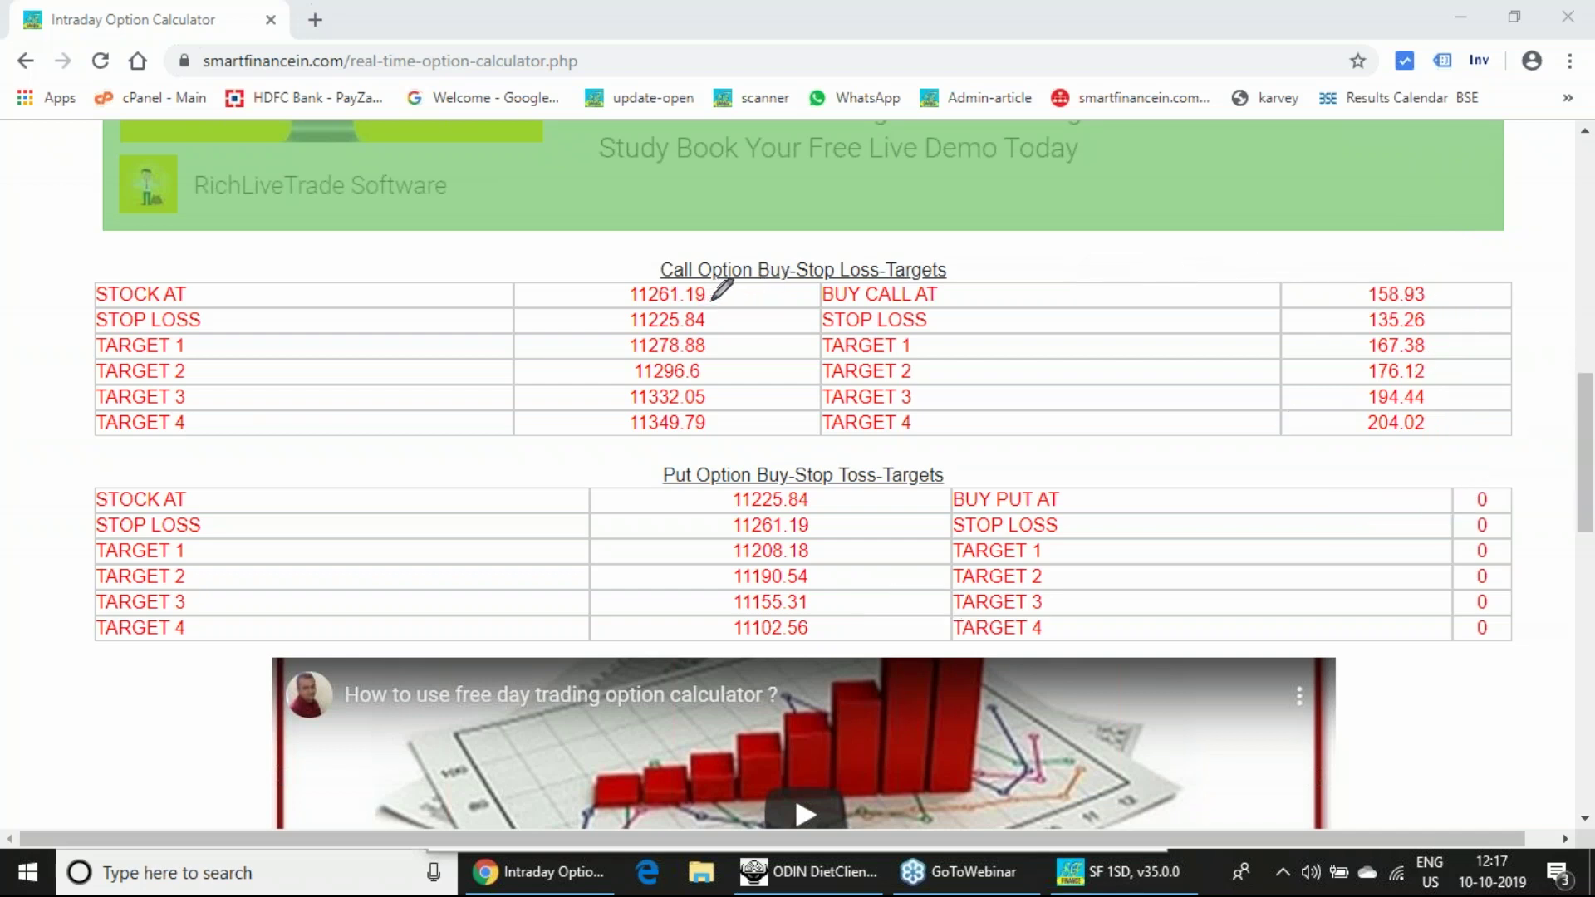
- Mark the call option table's stock entry level, both stop losses and first three stock targets with the pen, and clear the marks
{"action": "mouse_move", "coordinate": [711, 300]}
{"action": "left_mouse_down"}
{"action": "mouse_move", "coordinate": [633, 308]}
{"action": "mouse_move", "coordinate": [616, 262]}
{"action": "mouse_move", "coordinate": [689, 253]}
{"action": "mouse_move", "coordinate": [720, 289]}
{"action": "left_mouse_up"}
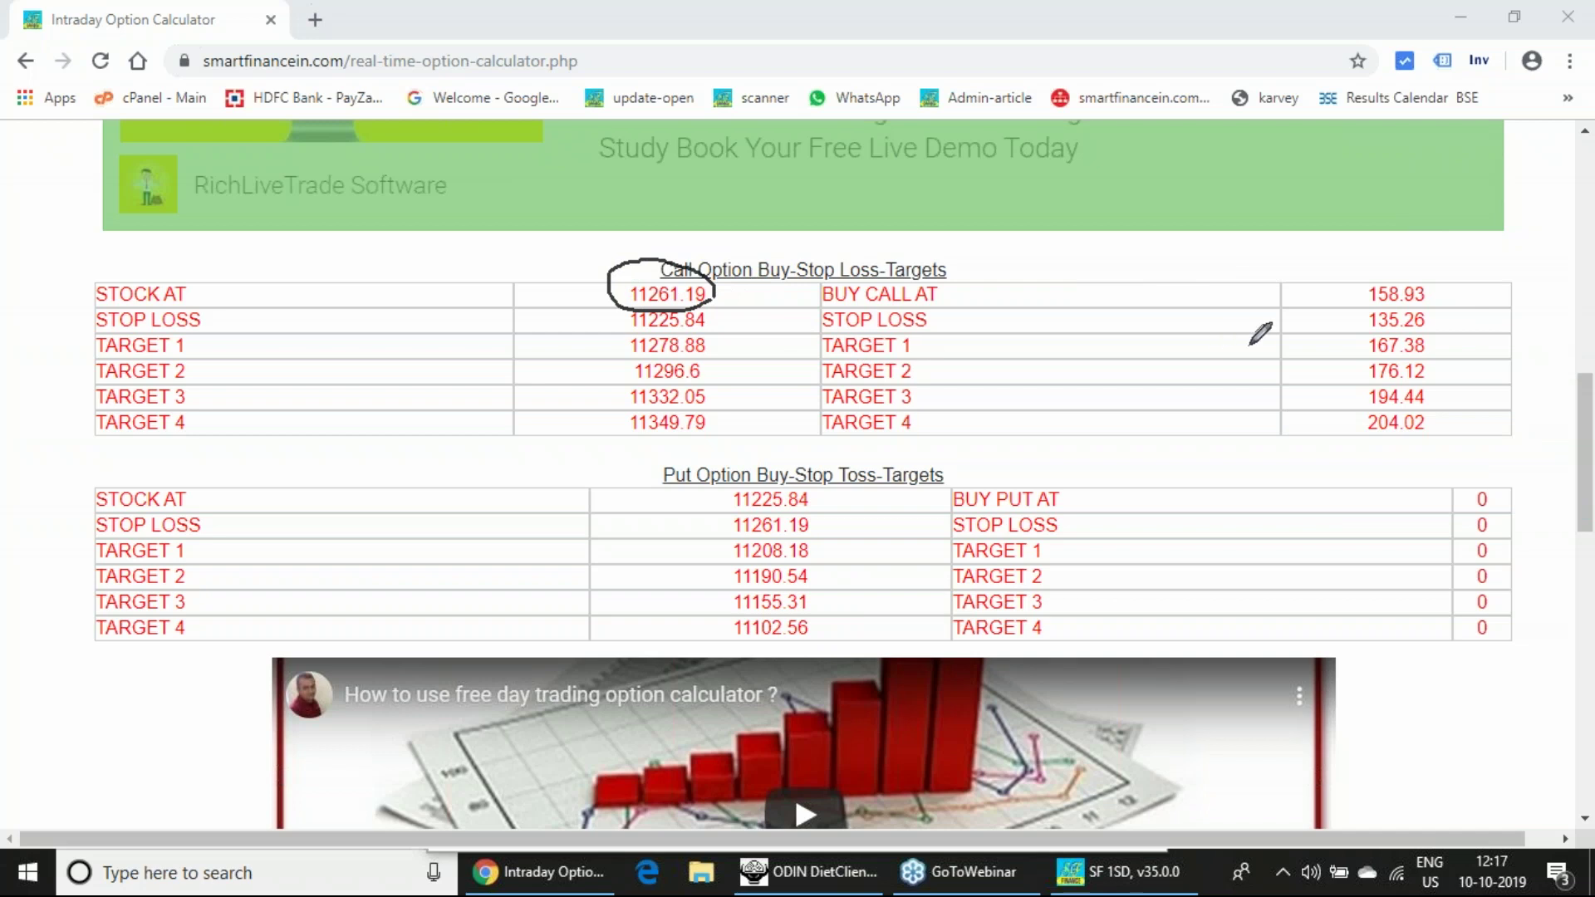
{"action": "left_click_drag", "start_coordinate": [1356, 324], "coordinate": [1368, 324]}
{"action": "left_click_drag", "start_coordinate": [593, 323], "coordinate": [612, 324]}
{"action": "mouse_move", "coordinate": [719, 329]}
{"action": "left_mouse_down"}
{"action": "mouse_move", "coordinate": [707, 351]}
{"action": "mouse_move", "coordinate": [742, 381]}
{"action": "left_mouse_up"}
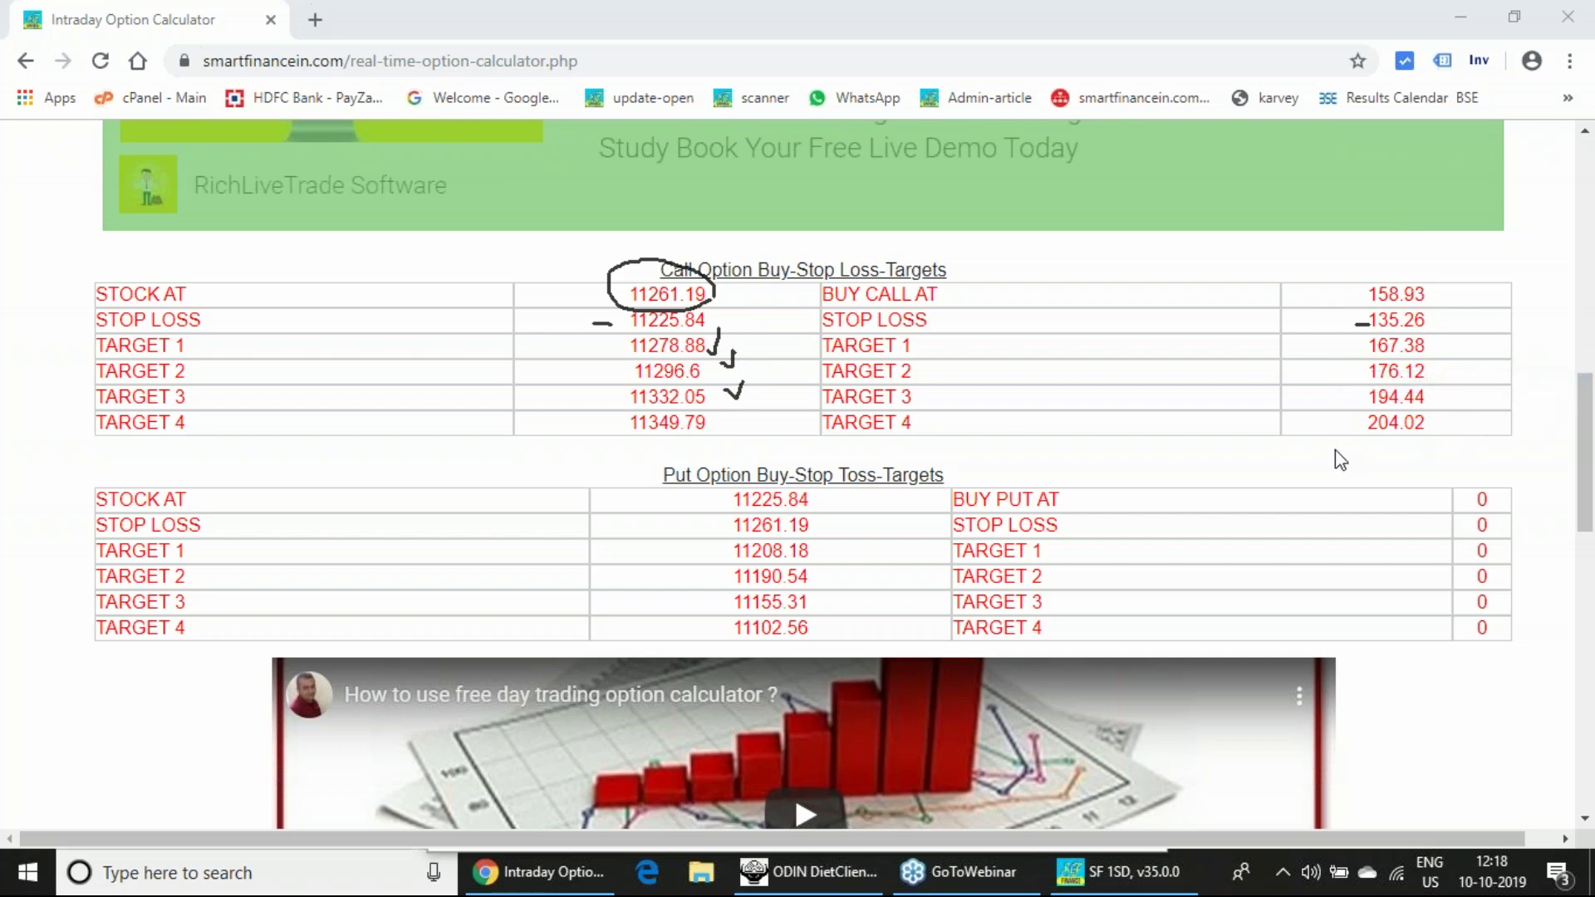
{"action": "scroll", "coordinate": [1339, 458], "scroll_direction": "down", "scroll_amount": 15}
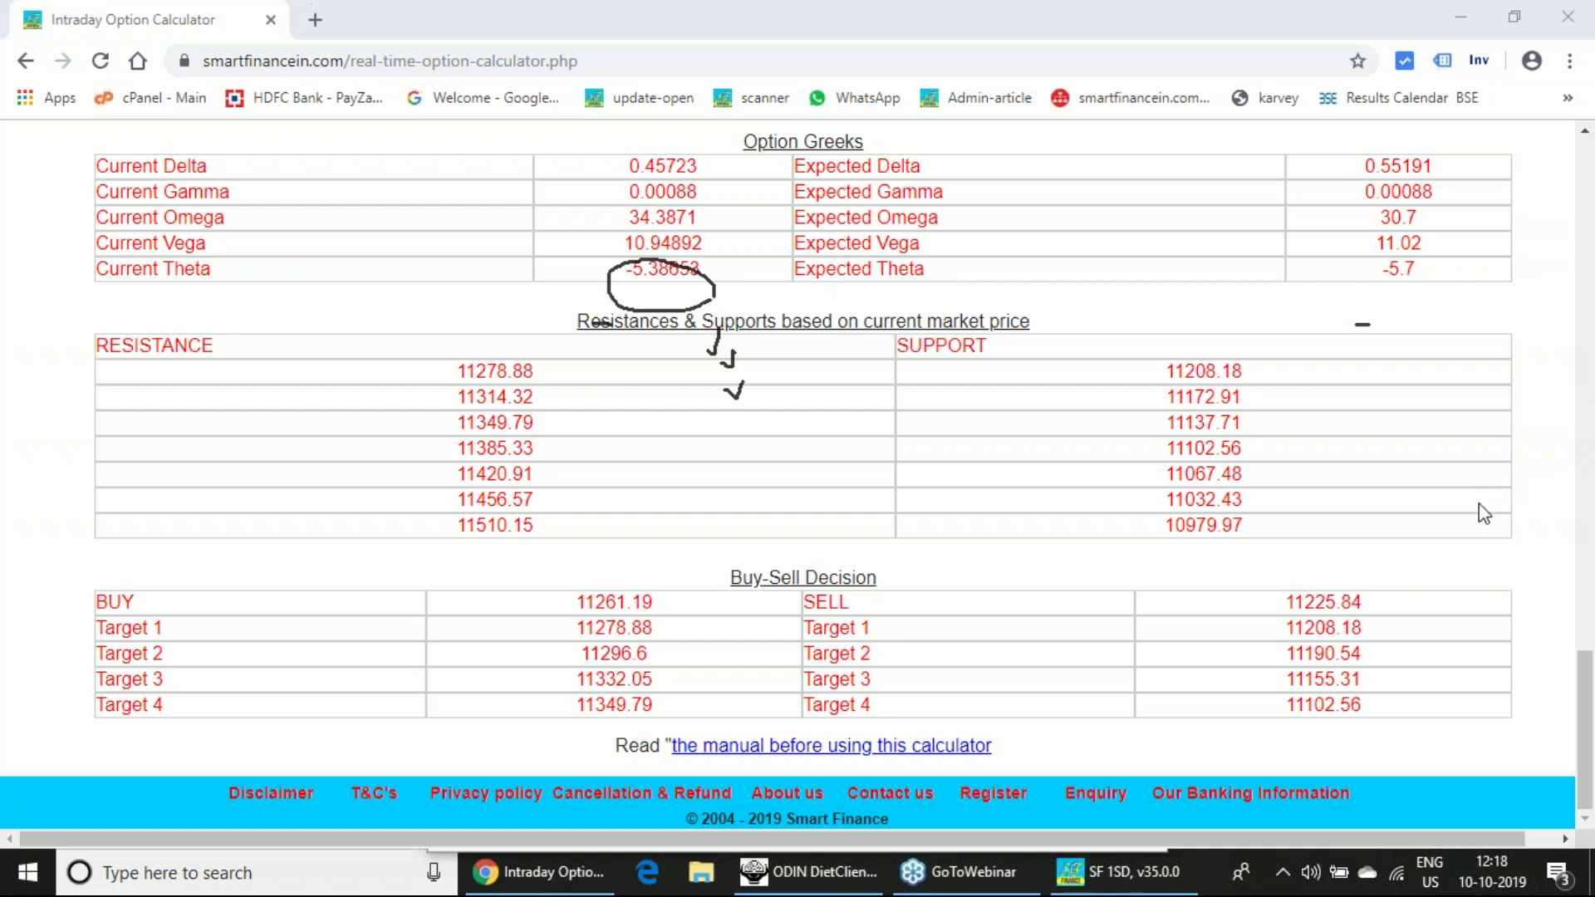
{"action": "key", "text": "Escape"}
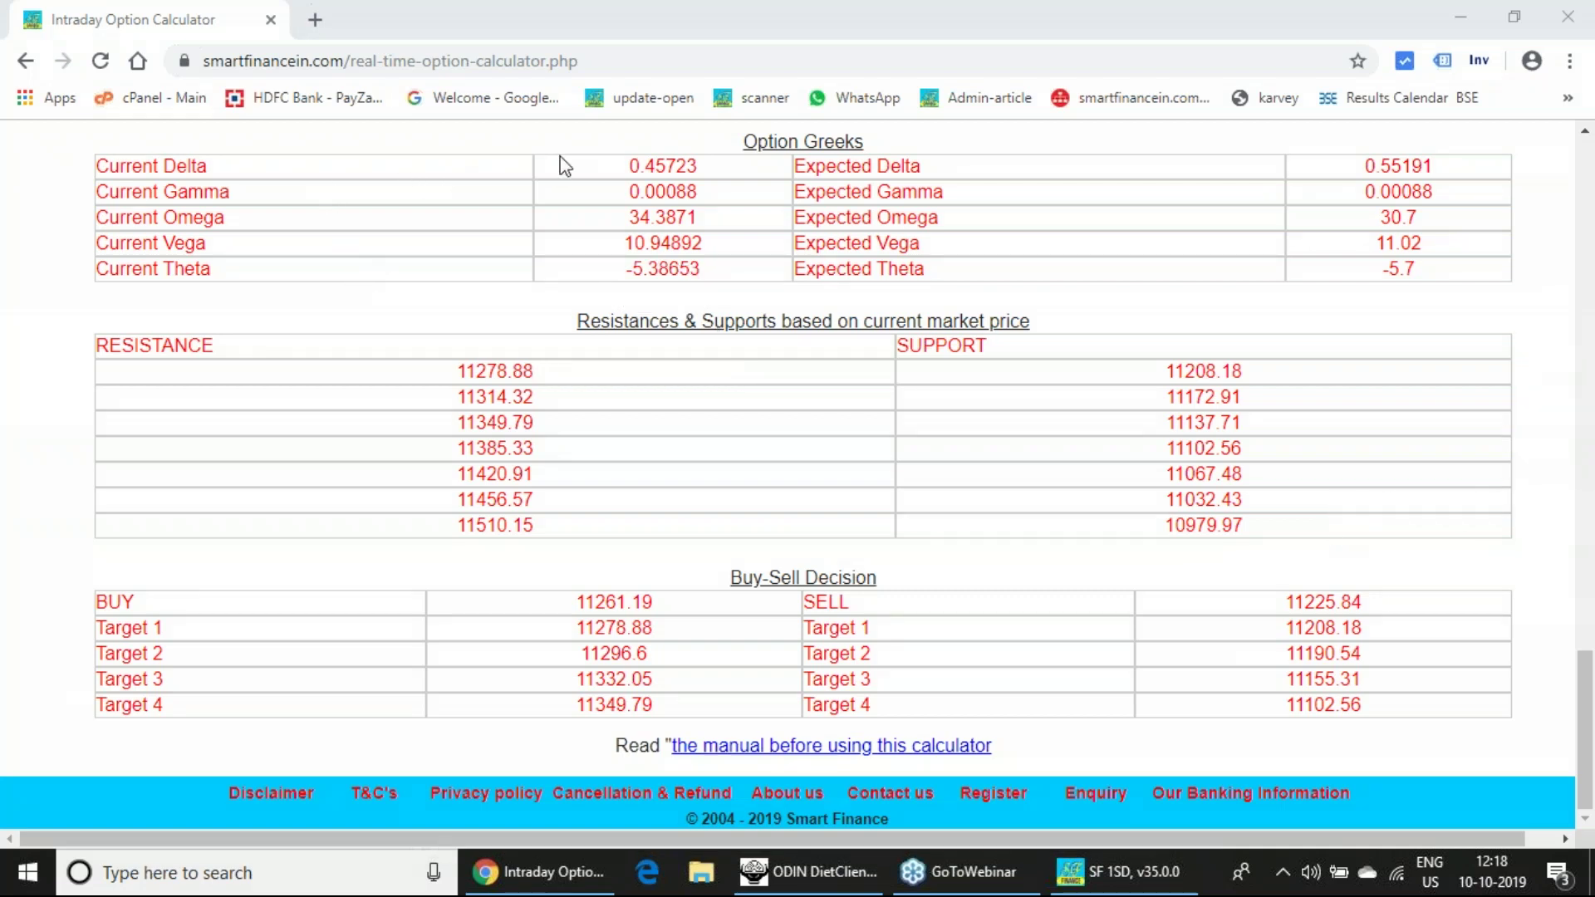
- Tick the current delta, vega and theta values in the Option Greeks table and underline the theta
{"action": "key", "text": "ctrl+2"}
{"action": "left_click_drag", "start_coordinate": [715, 166], "coordinate": [725, 156]}
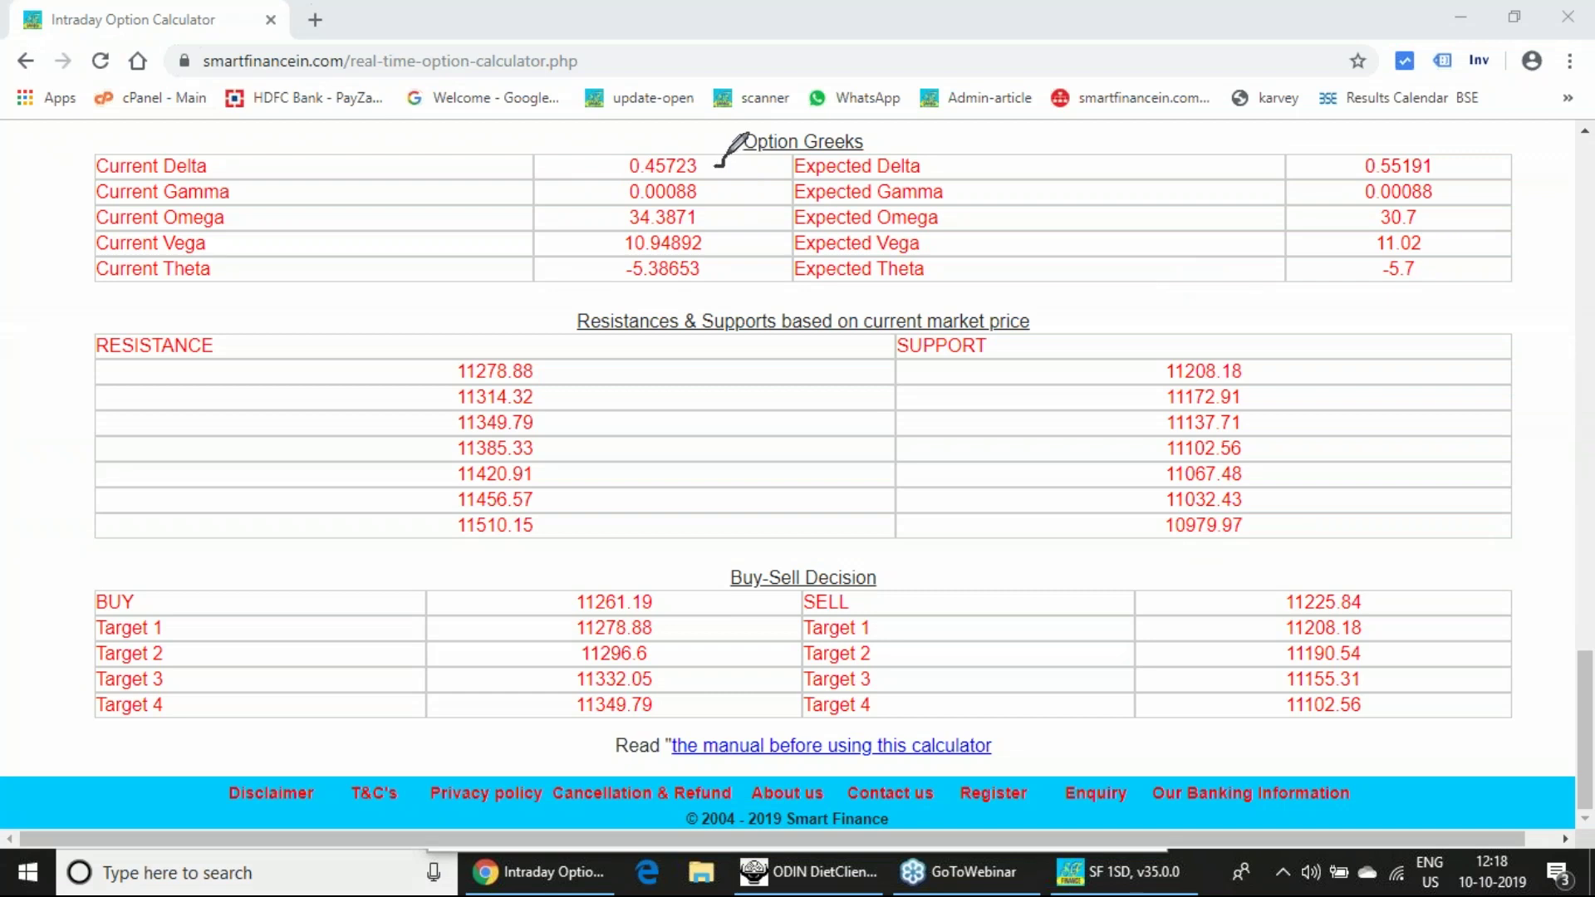
{"action": "left_click_drag", "start_coordinate": [716, 230], "coordinate": [745, 246]}
{"action": "left_click_drag", "start_coordinate": [630, 285], "coordinate": [665, 285]}
- Draw pen marks beside the resistance and support columns and the buy and sell levels, and clear all the markings
{"action": "left_click_drag", "start_coordinate": [565, 360], "coordinate": [579, 538]}
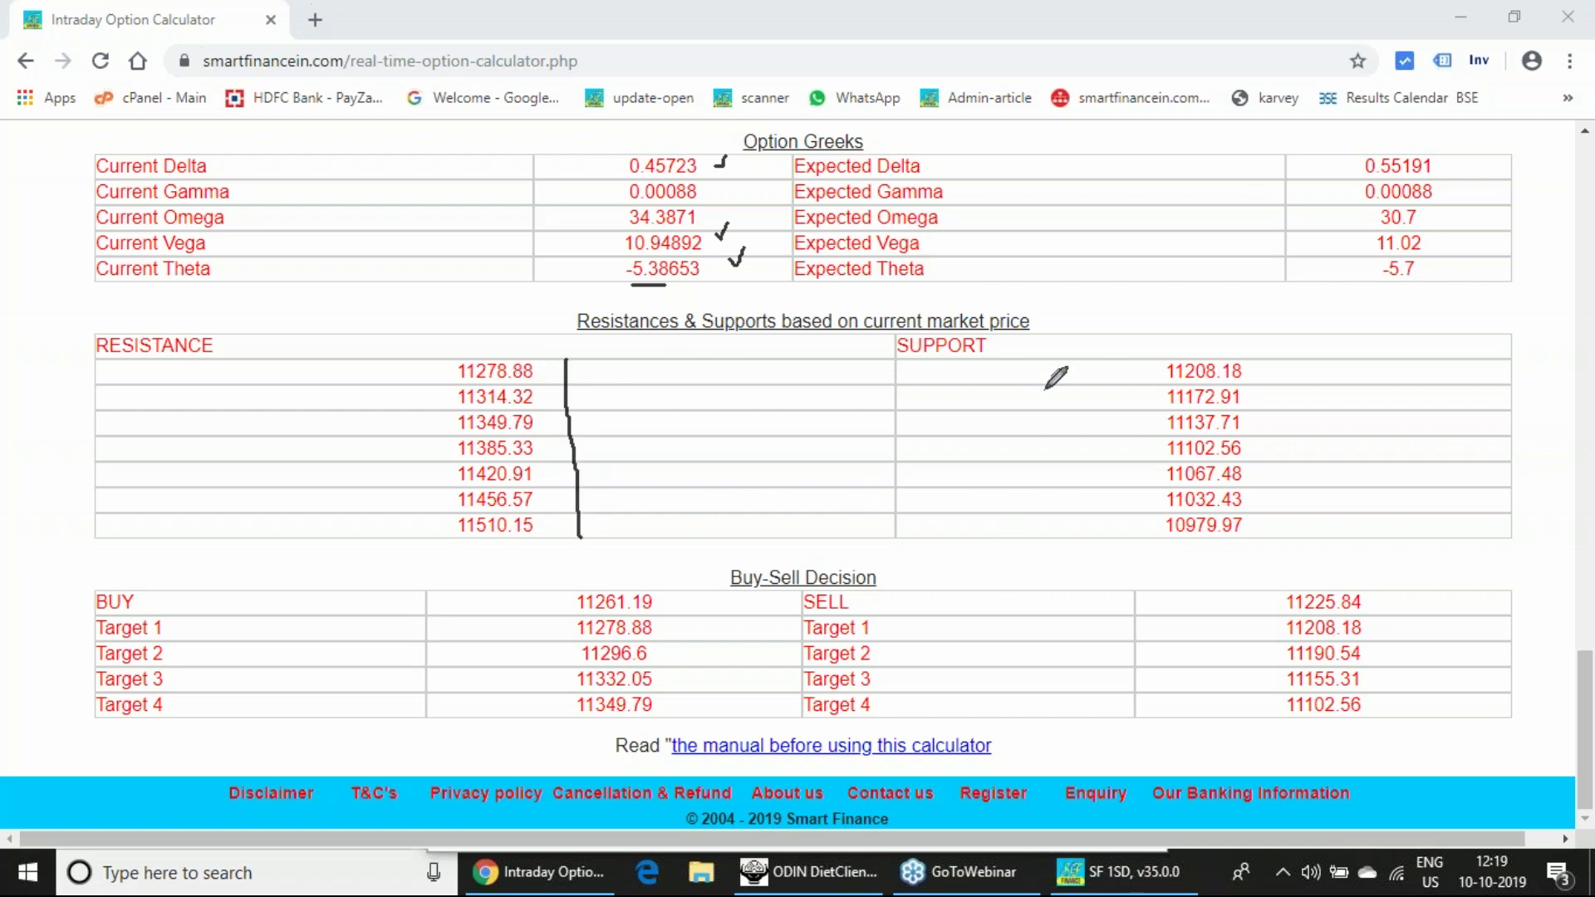
{"action": "left_click_drag", "start_coordinate": [1286, 362], "coordinate": [1306, 535]}
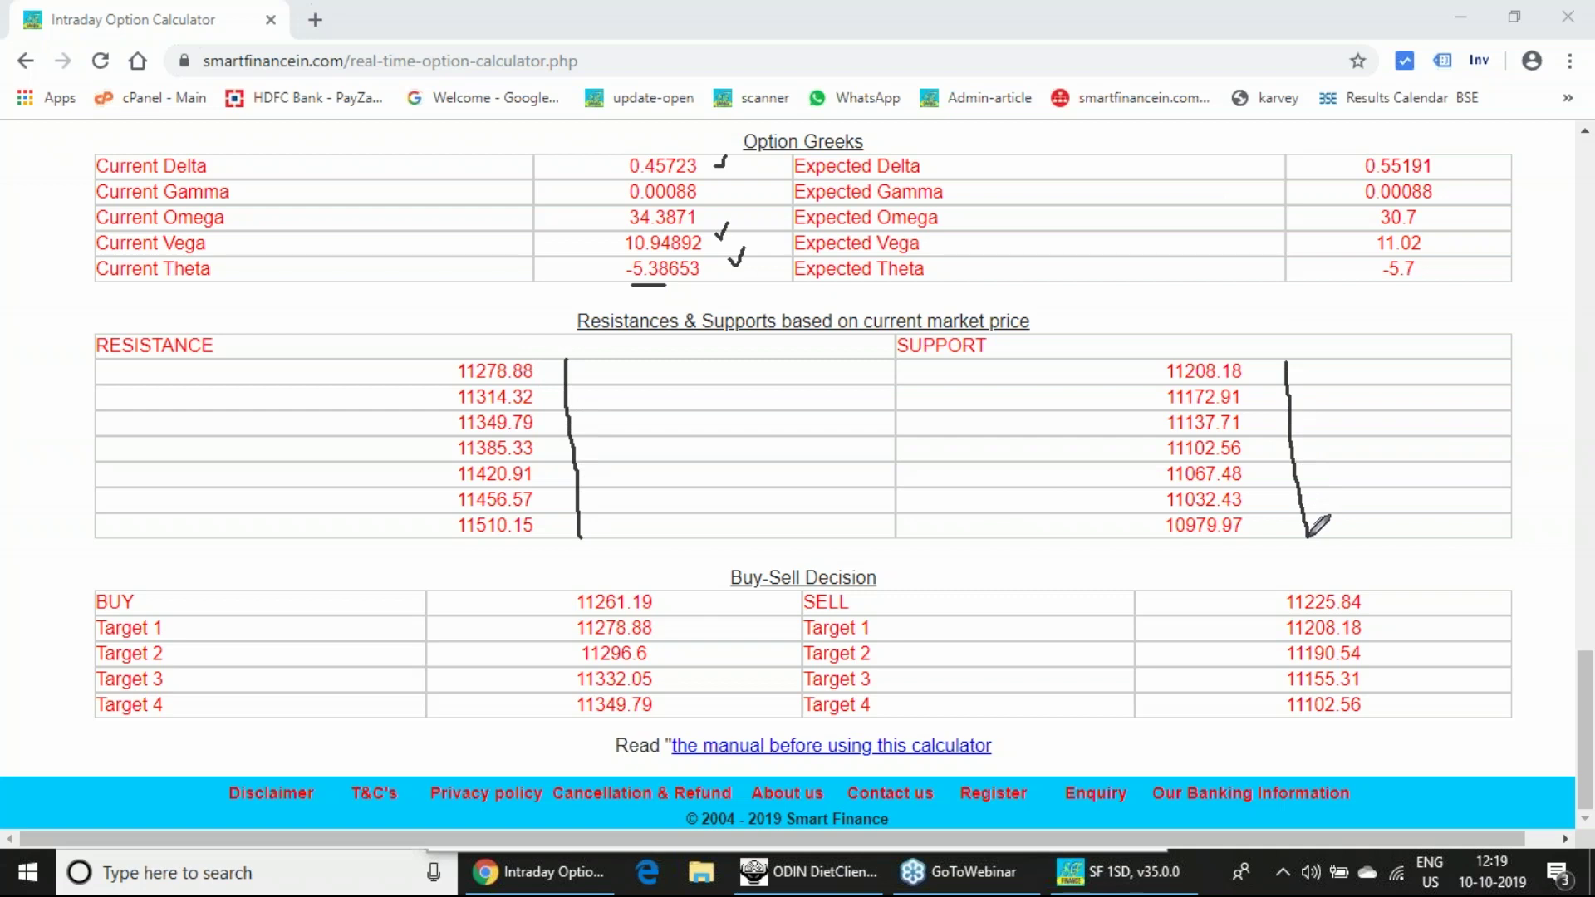
{"action": "left_click_drag", "start_coordinate": [550, 592], "coordinate": [566, 551]}
{"action": "mouse_move", "coordinate": [1375, 588]}
{"action": "left_mouse_down"}
{"action": "mouse_move", "coordinate": [1395, 583]}
{"action": "mouse_move", "coordinate": [1418, 699]}
{"action": "left_mouse_up"}
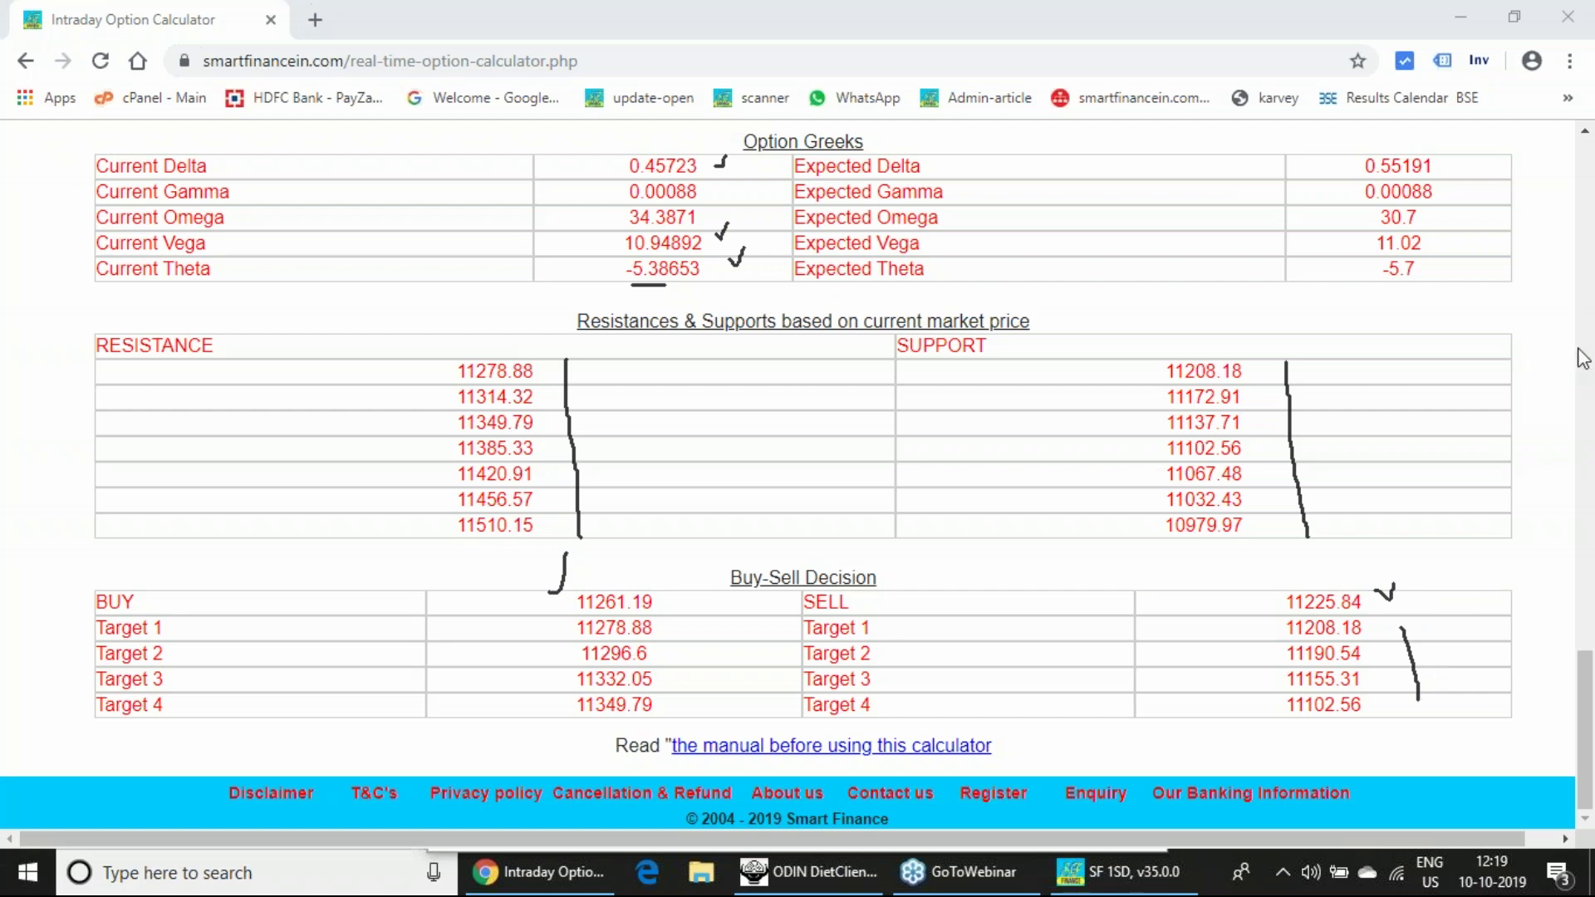
{"action": "key", "text": "Escape"}
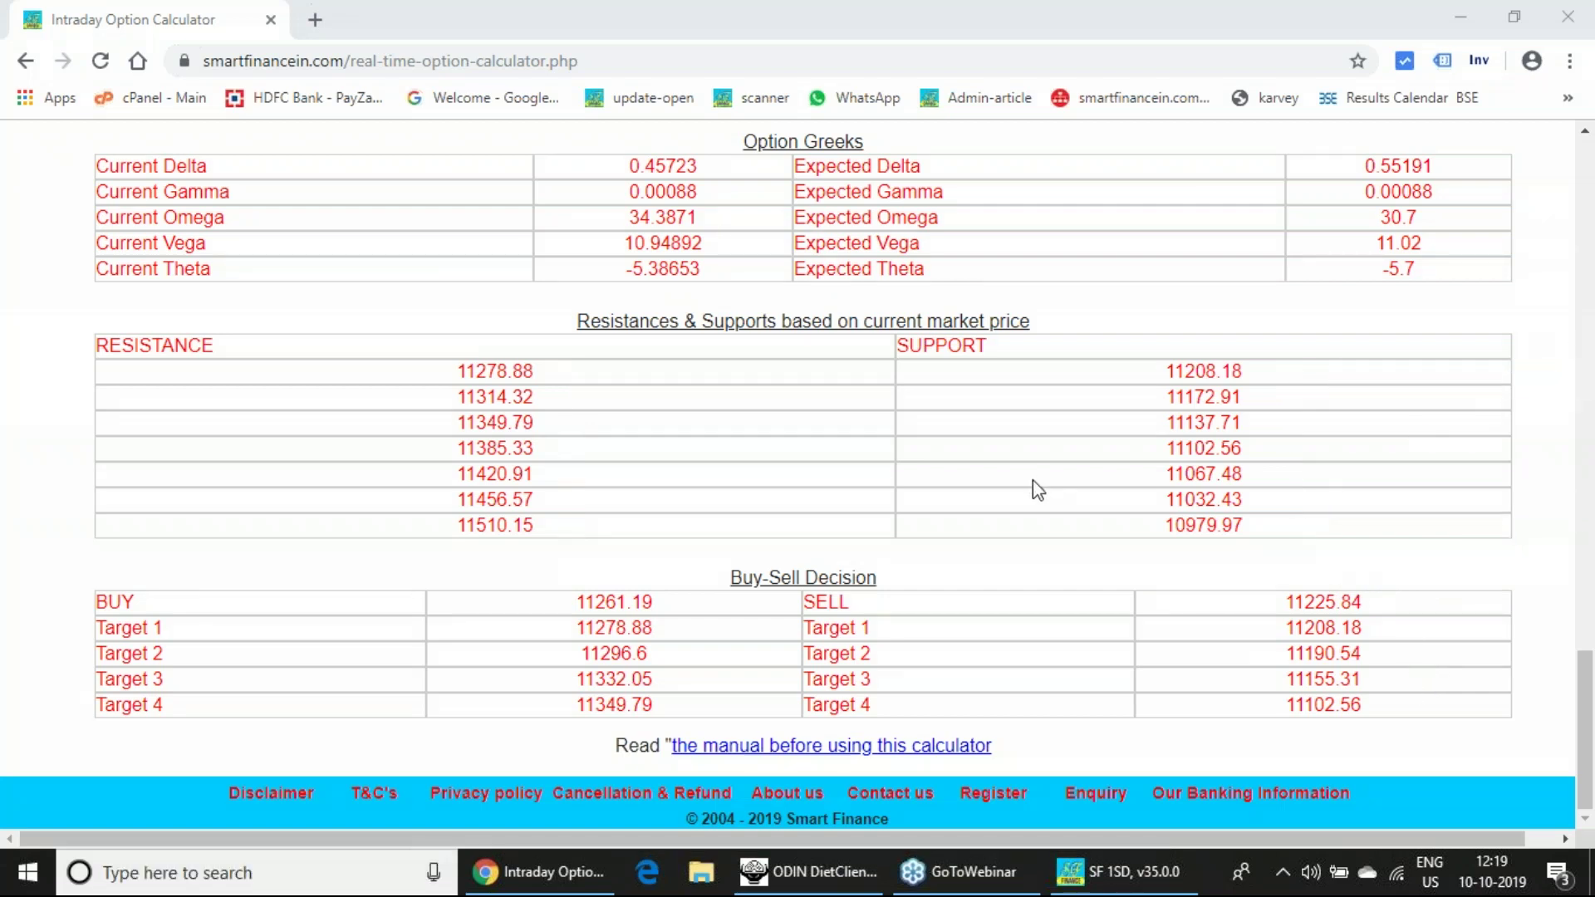
- Check the latest Nifty futures price in ODIN DietClient and set the option calculator's current price to 11255
{"action": "scroll", "coordinate": [1035, 492], "scroll_direction": "up", "scroll_amount": 10}
{"action": "scroll", "coordinate": [1034, 485], "scroll_direction": "up", "scroll_amount": 14}
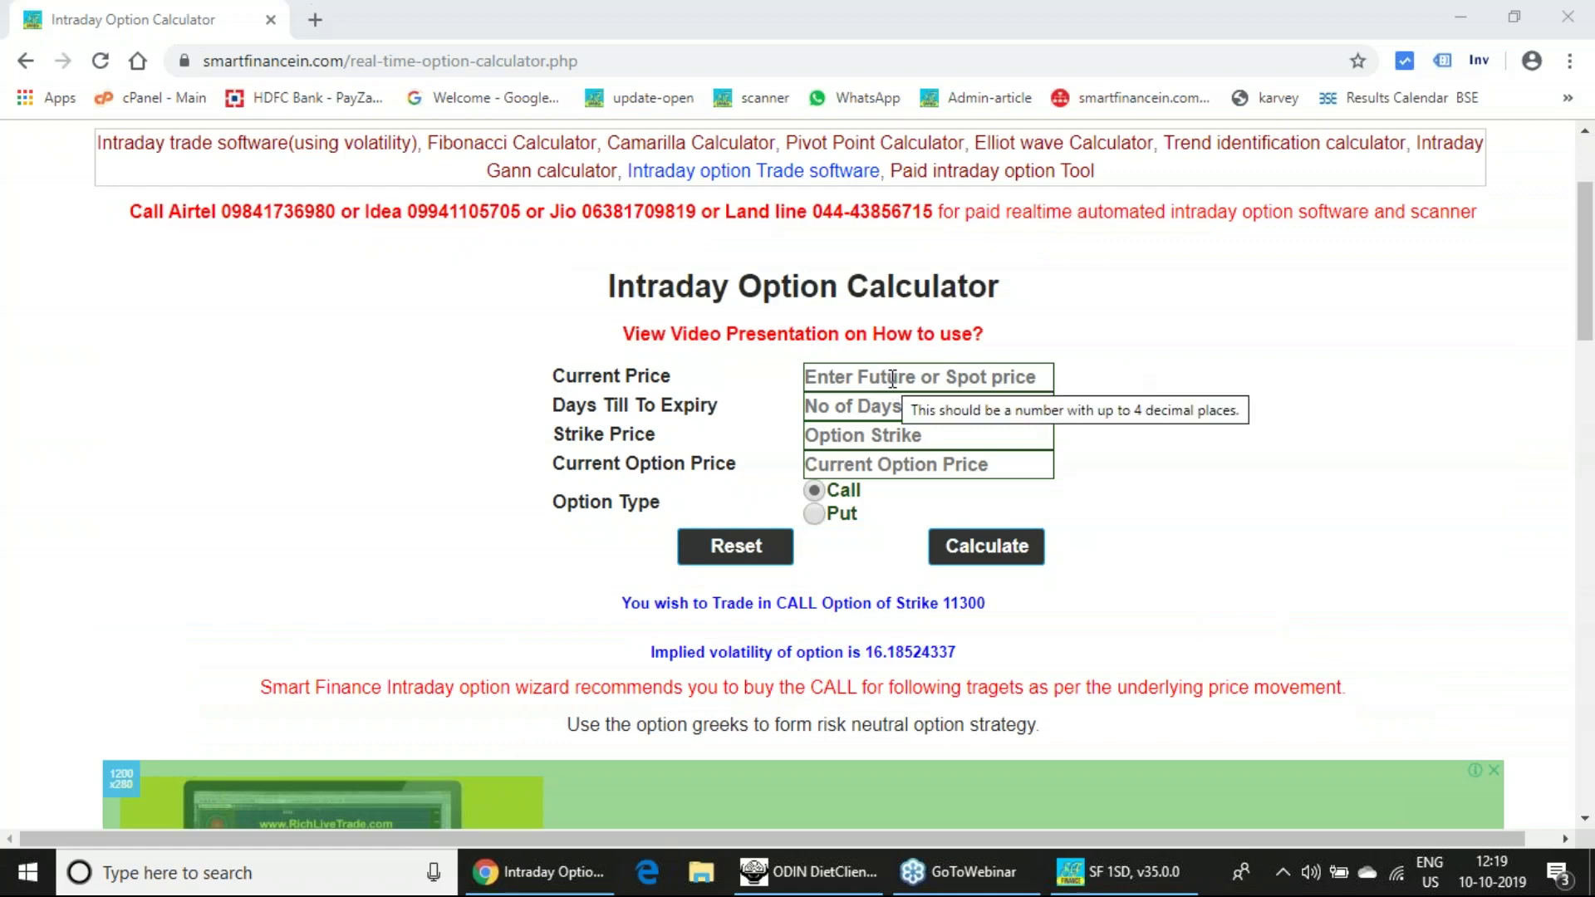
{"action": "left_click", "coordinate": [892, 378]}
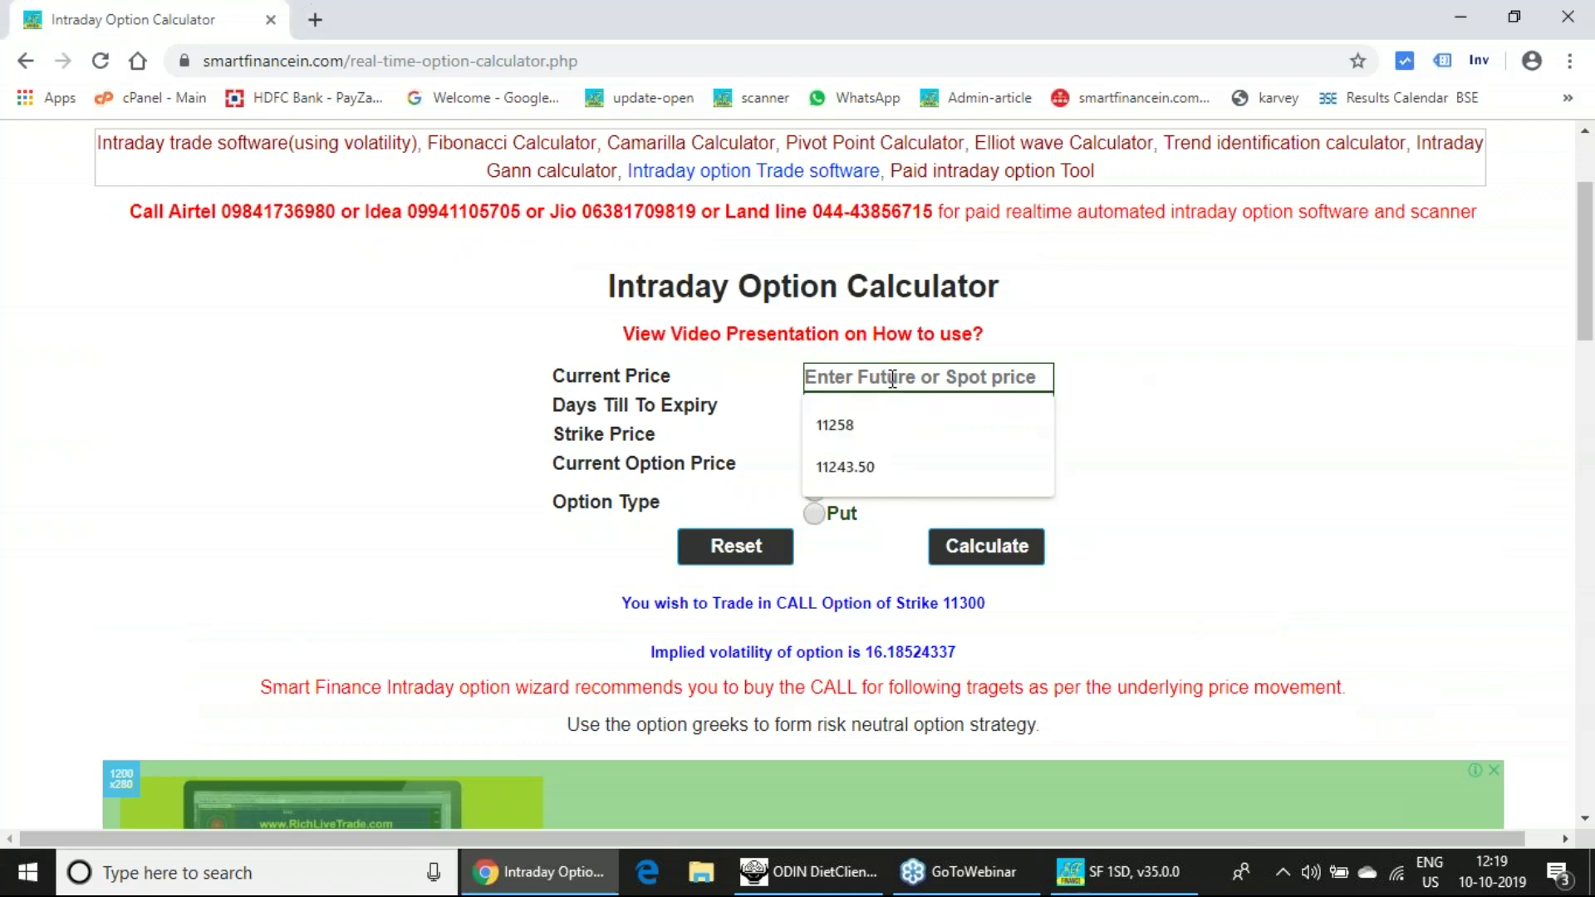
{"action": "left_click", "coordinate": [1327, 410]}
{"action": "left_click", "coordinate": [813, 882]}
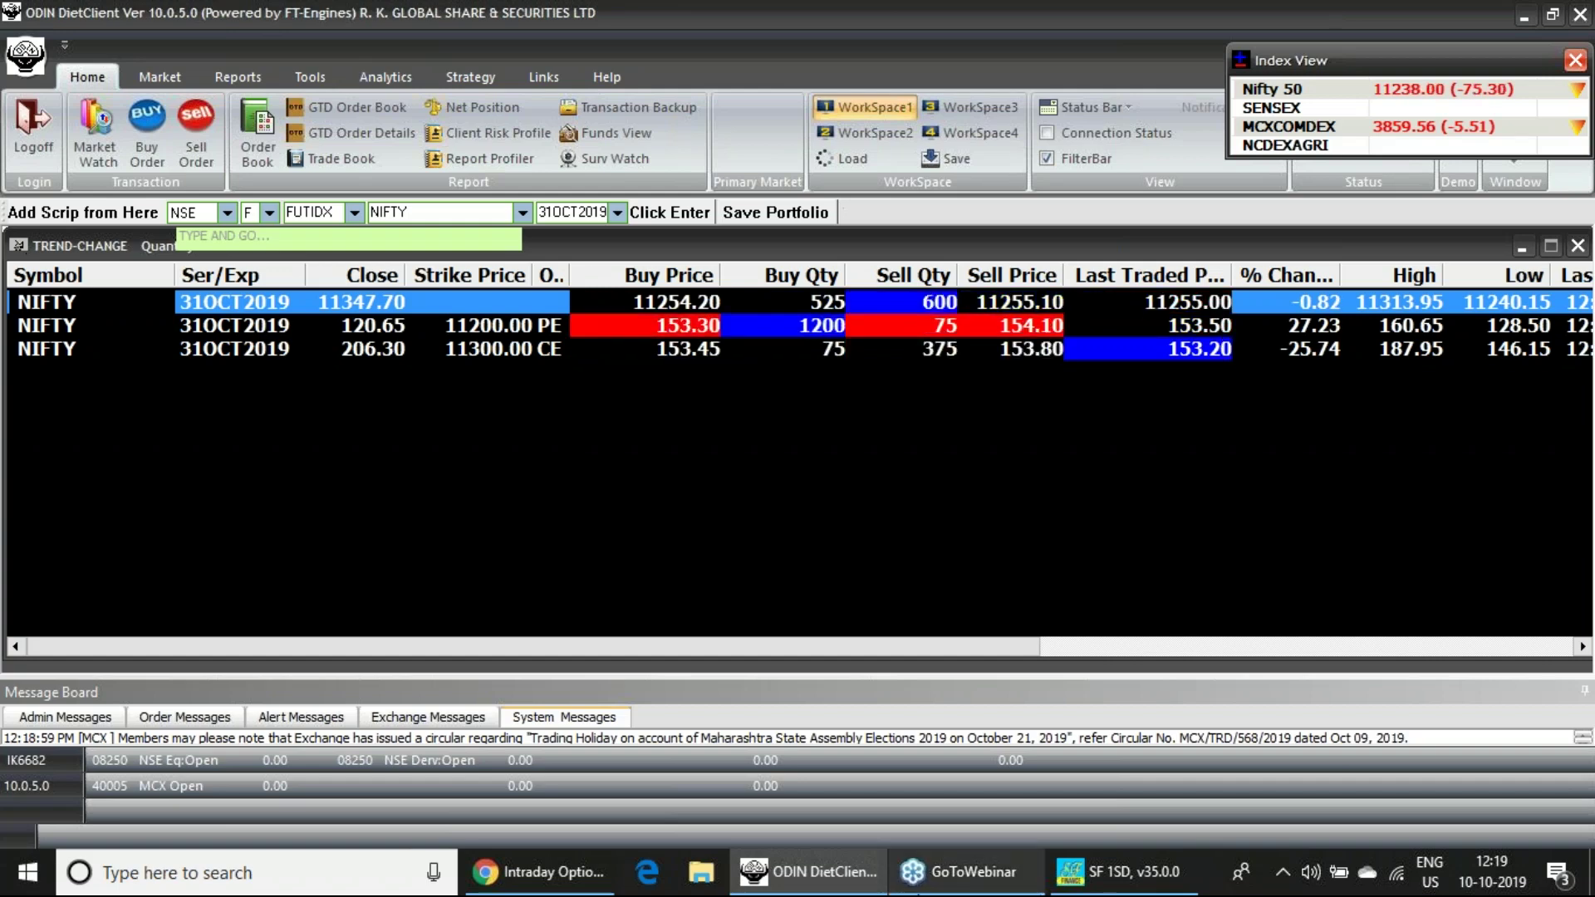
{"action": "left_click", "coordinate": [540, 872]}
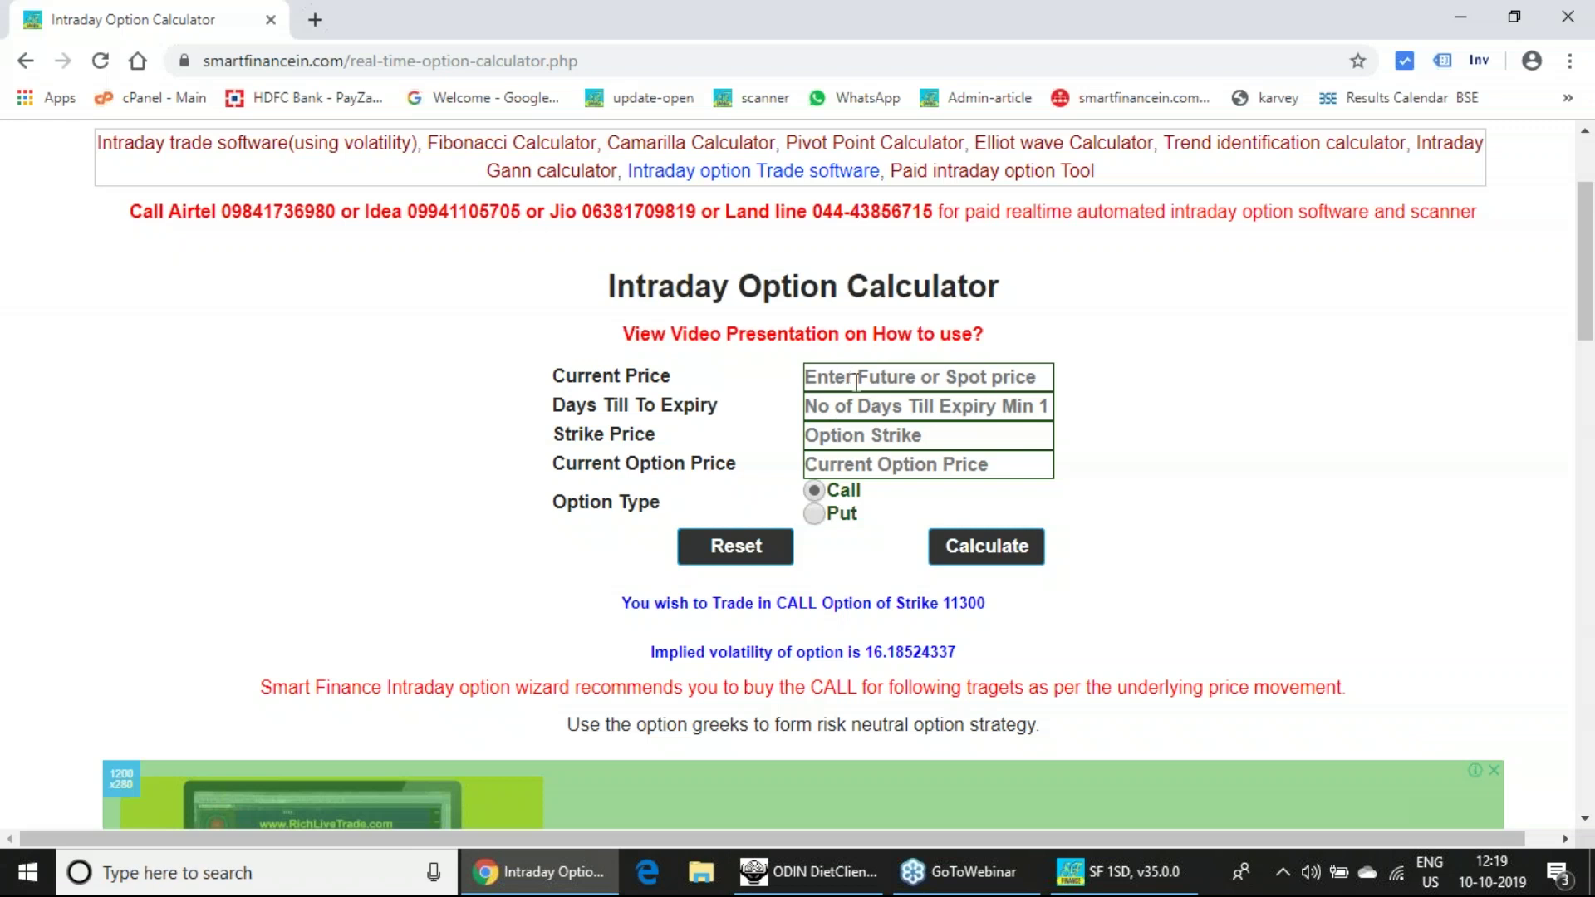
{"action": "left_click", "coordinate": [856, 381]}
{"action": "type", "text": "1125"}
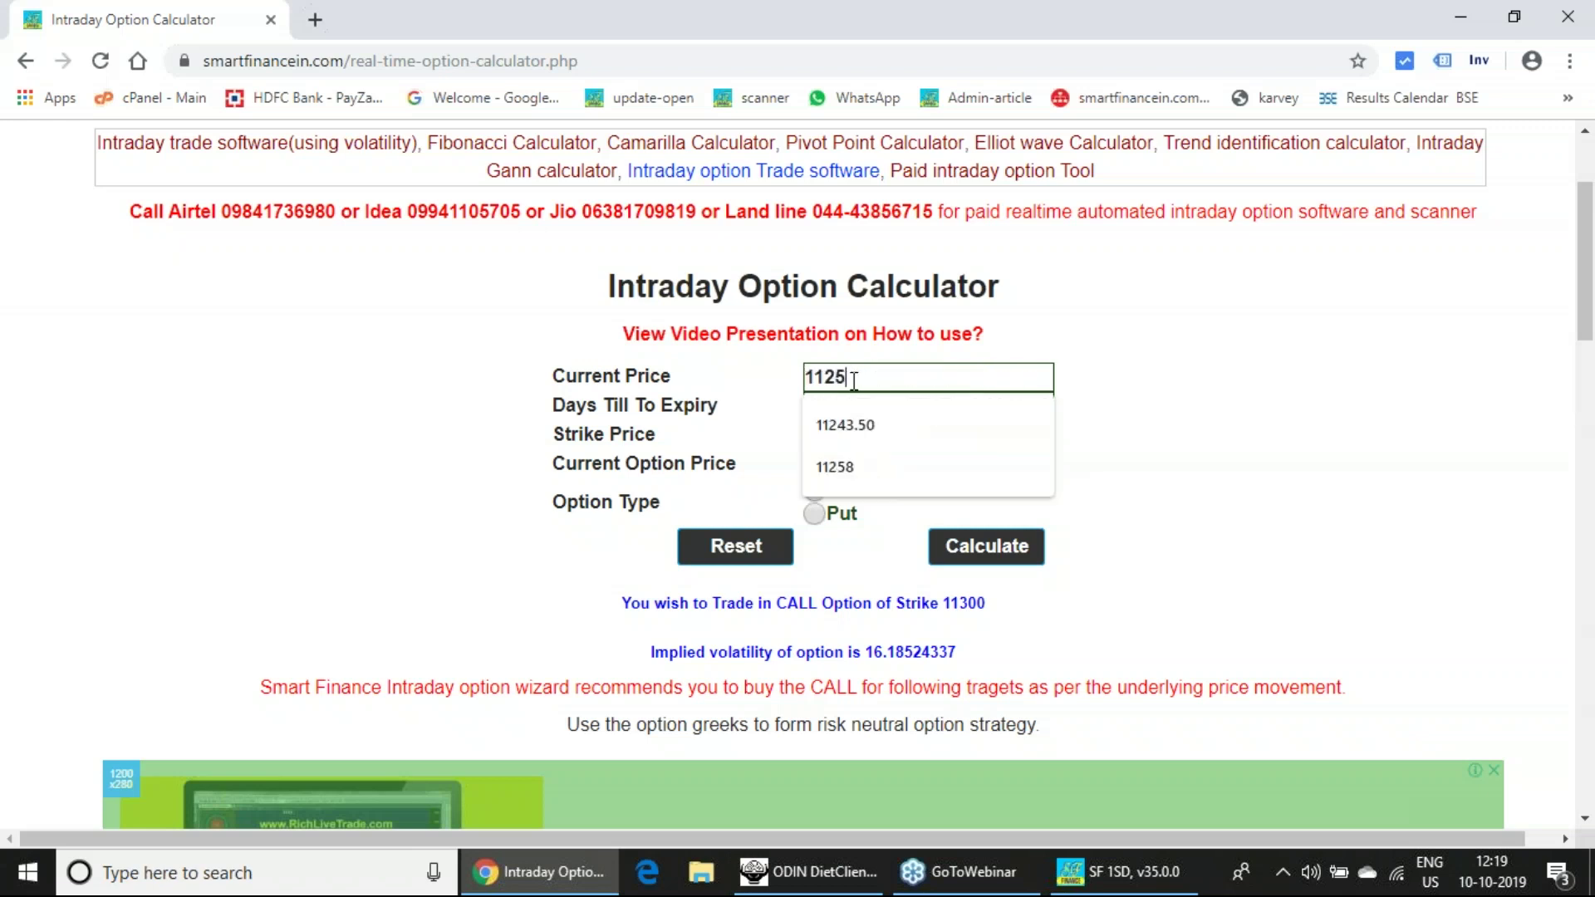
{"action": "type", "text": "5"}
- Enter 22 days till expiry, strike price 11200 and current option price 155.20, with Put as the option type
{"action": "left_click", "coordinate": [867, 406]}
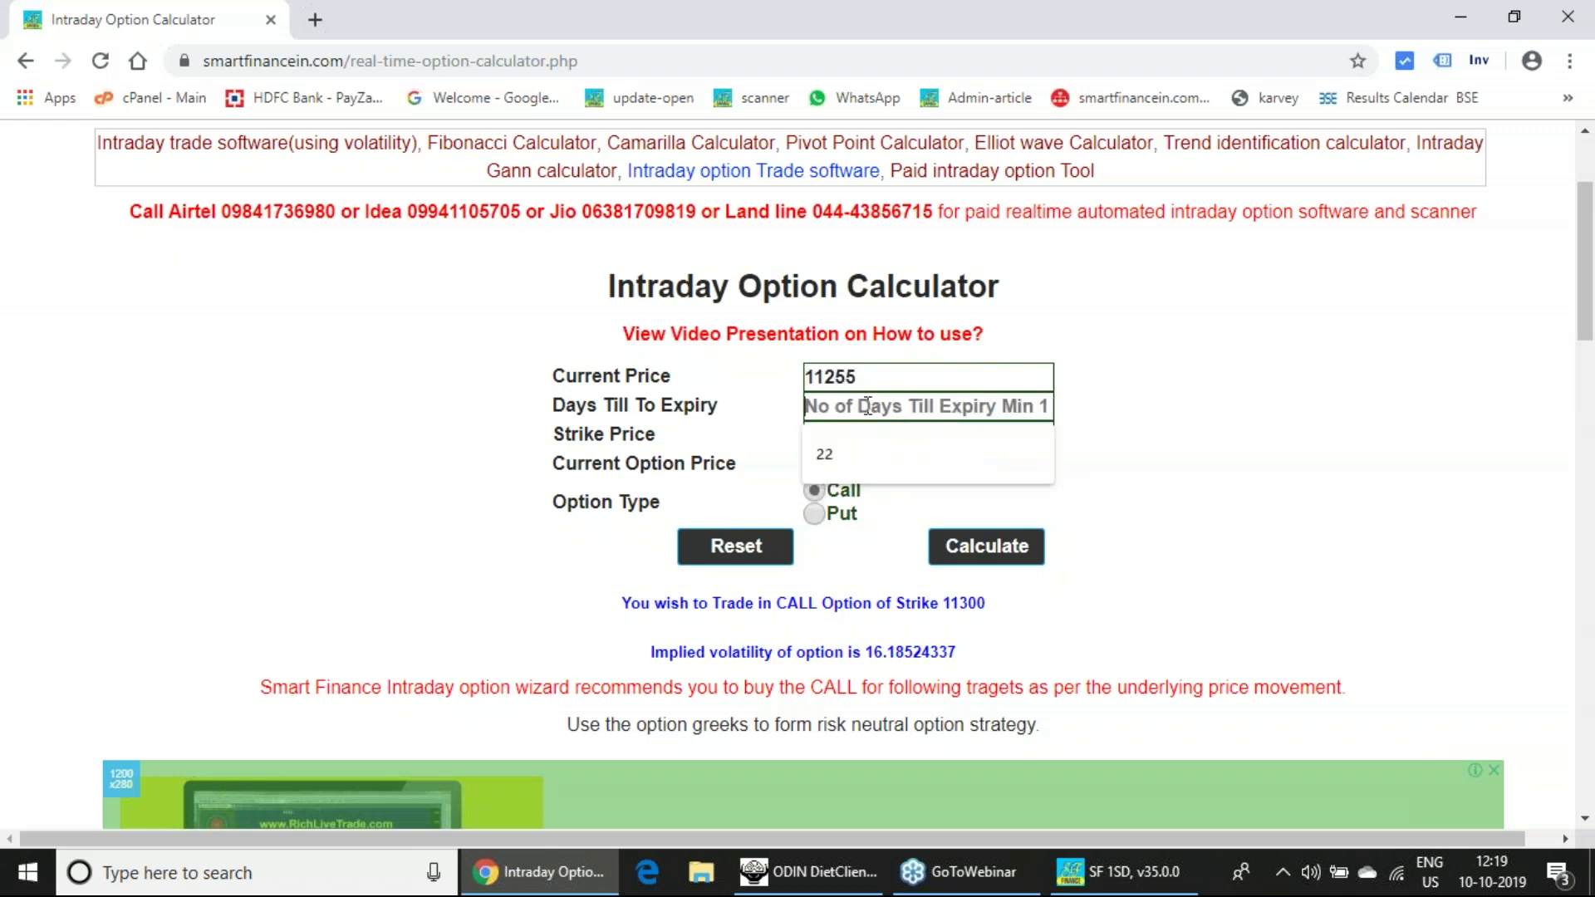
{"action": "type", "text": "22"}
{"action": "left_click", "coordinate": [878, 440]}
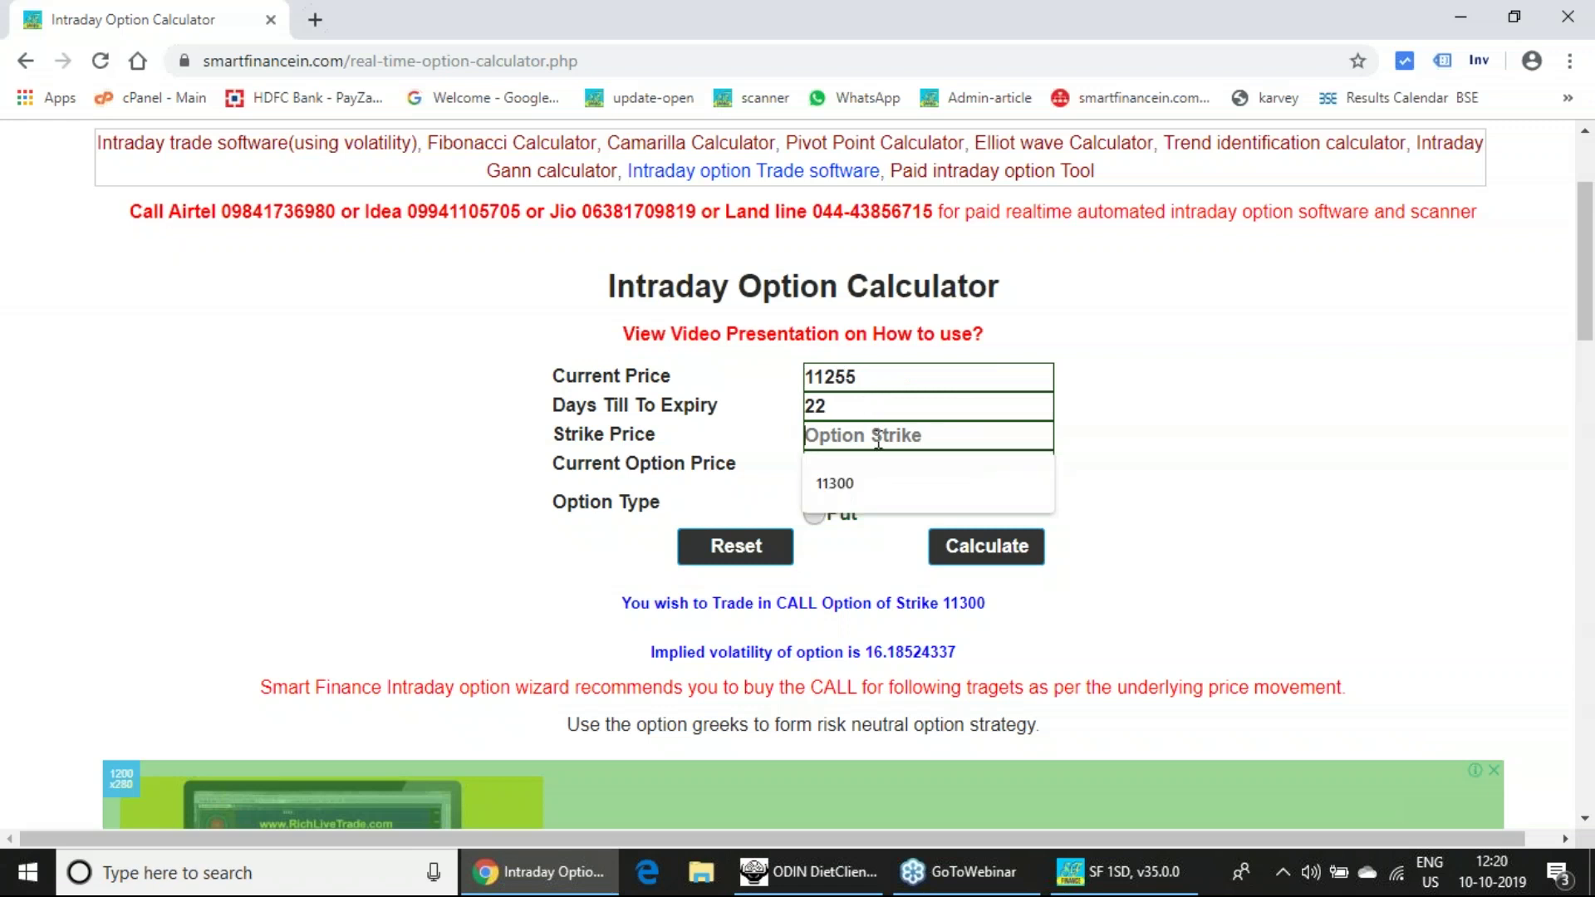
{"action": "type", "text": "11200"}
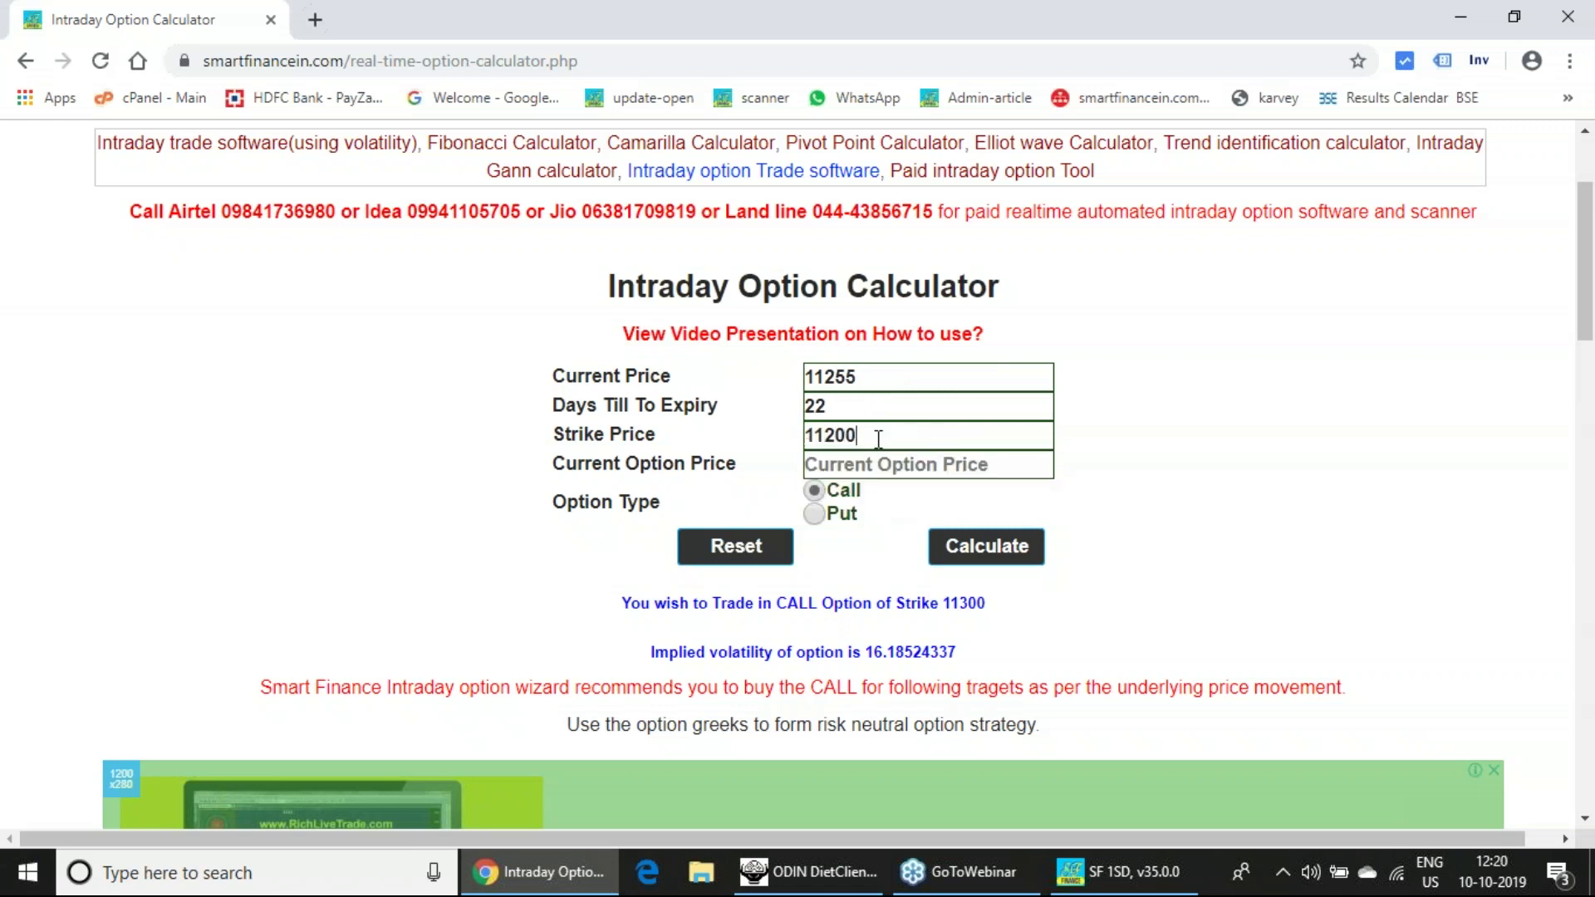
{"action": "left_click", "coordinate": [814, 513]}
{"action": "left_click", "coordinate": [858, 461]}
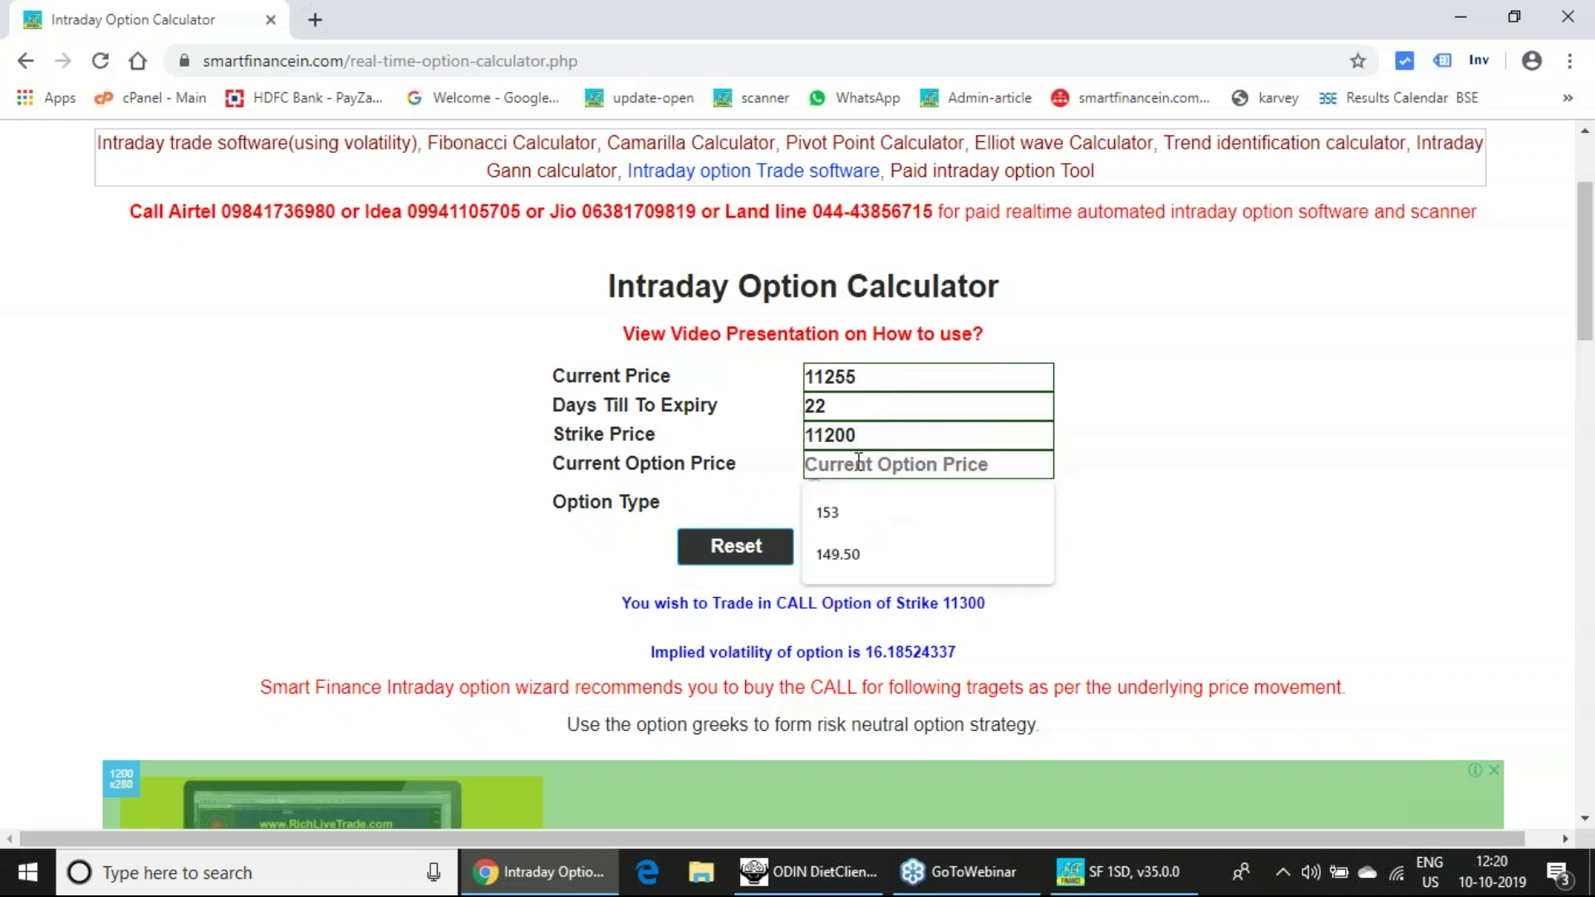
{"action": "type", "text": "155.20"}
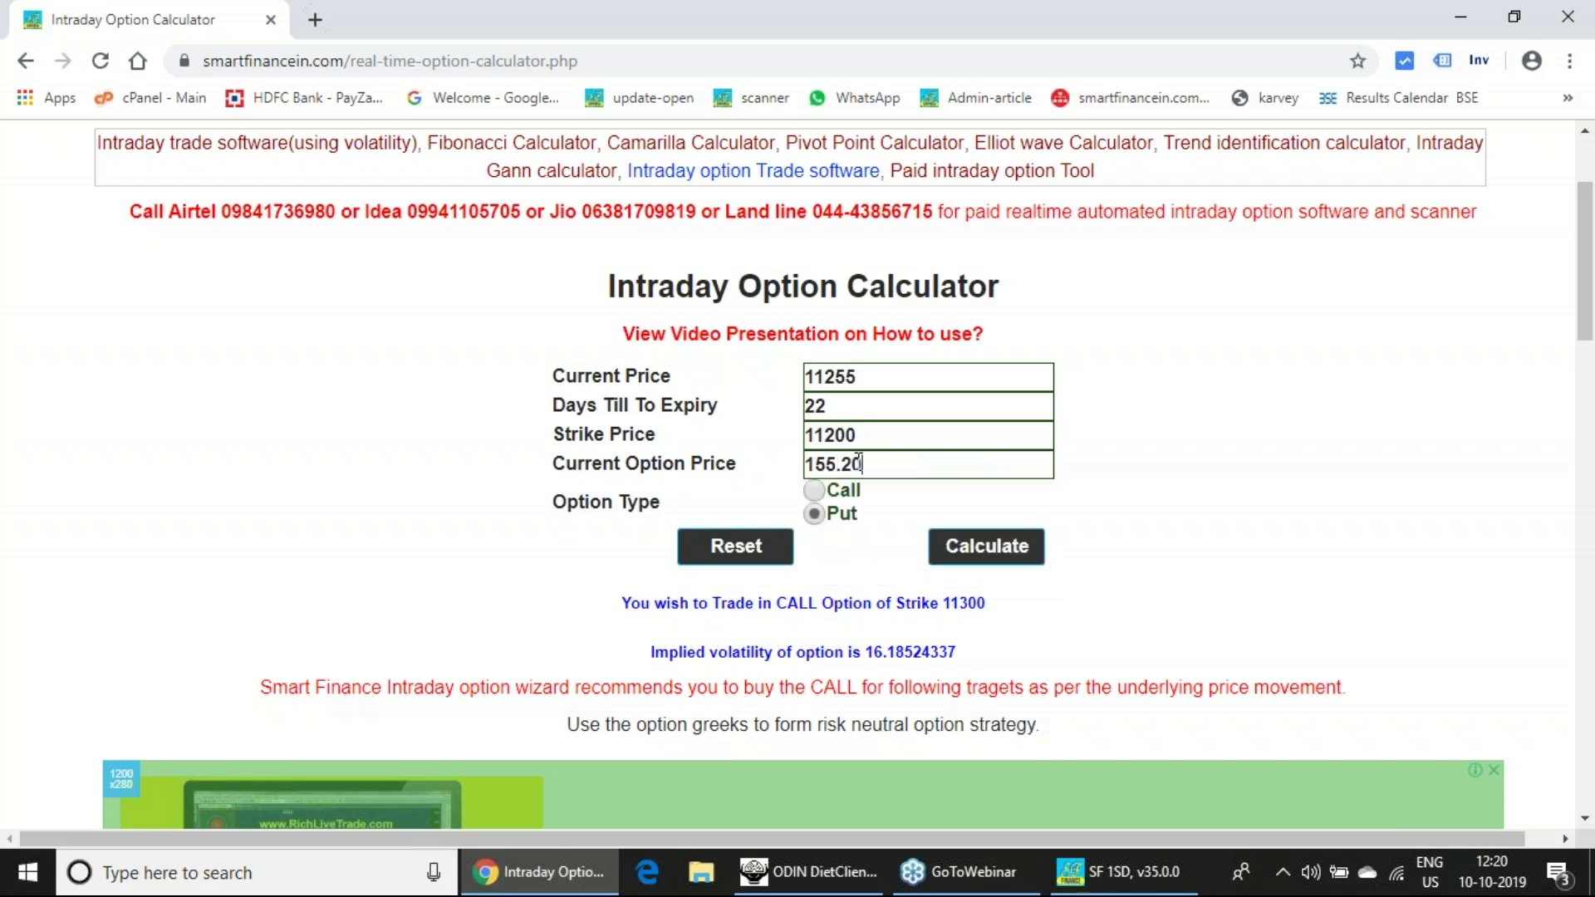
- Calculate the levels for the 11200 put option and circle its implied volatility value with the pen
{"action": "left_click", "coordinate": [1024, 559]}
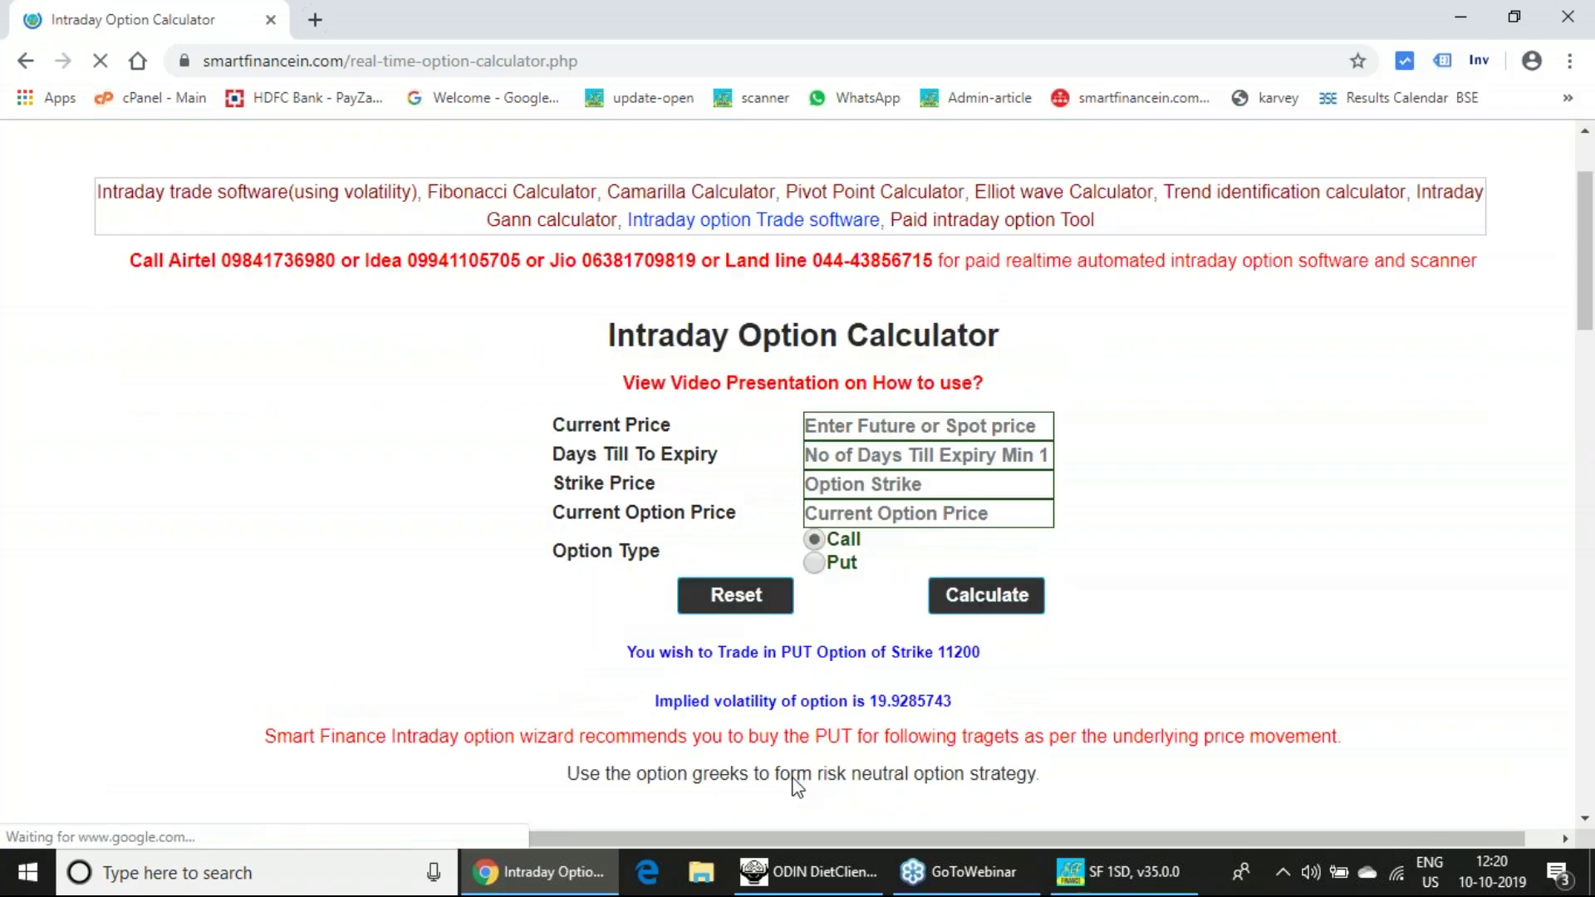
{"action": "scroll", "coordinate": [945, 450], "scroll_direction": "up", "scroll_amount": 5}
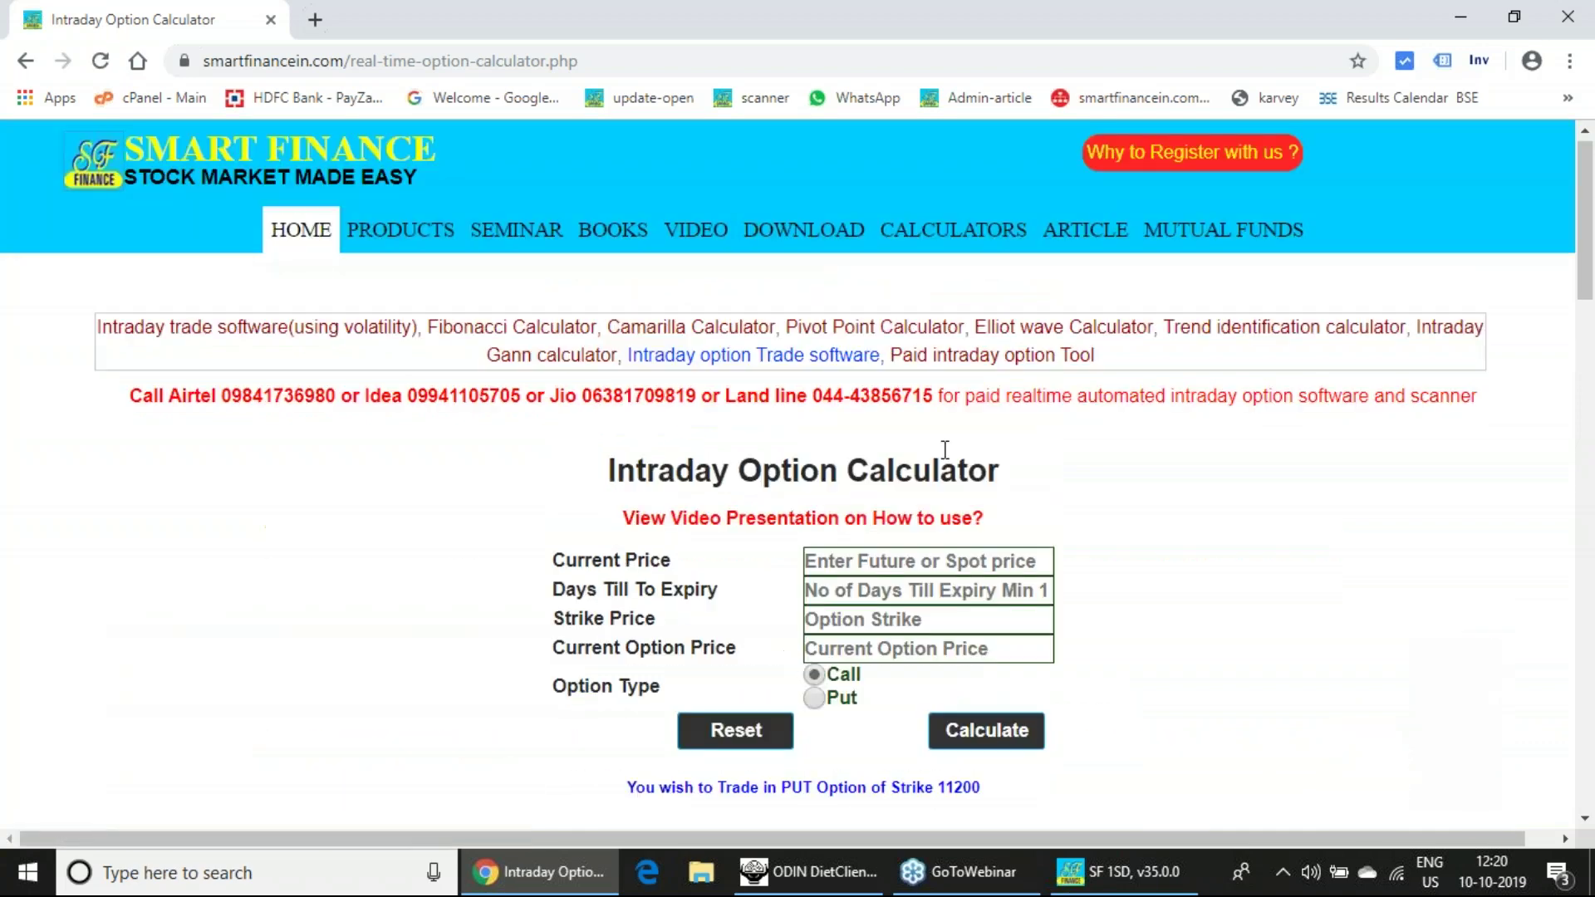
{"action": "scroll", "coordinate": [944, 449], "scroll_direction": "down", "scroll_amount": 10}
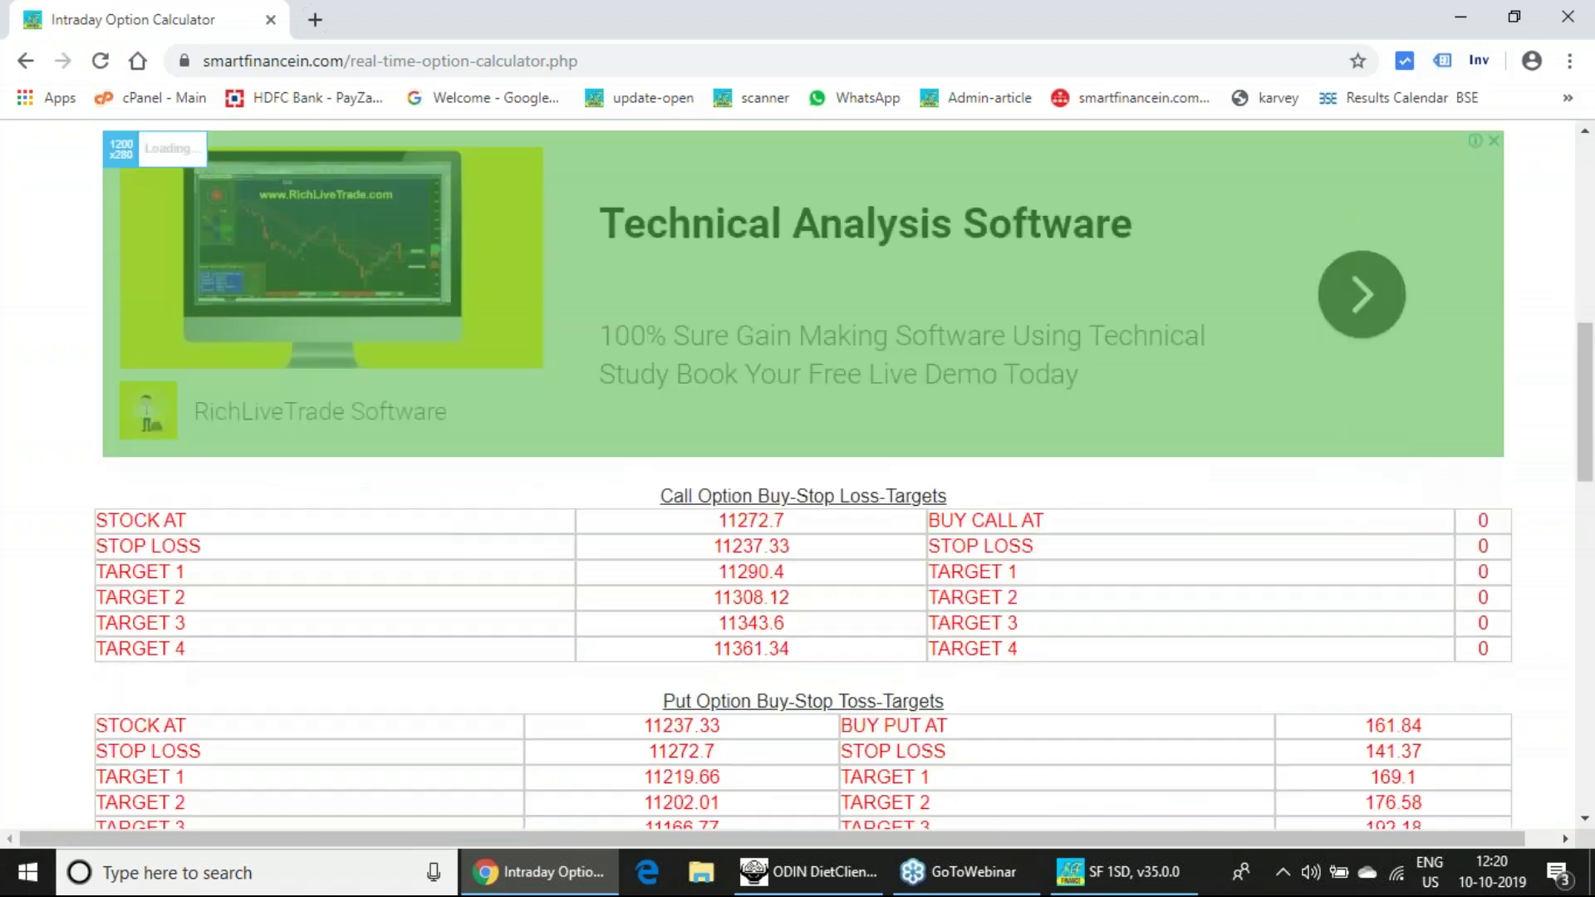
{"action": "scroll", "coordinate": [941, 460], "scroll_direction": "up", "scroll_amount": 8}
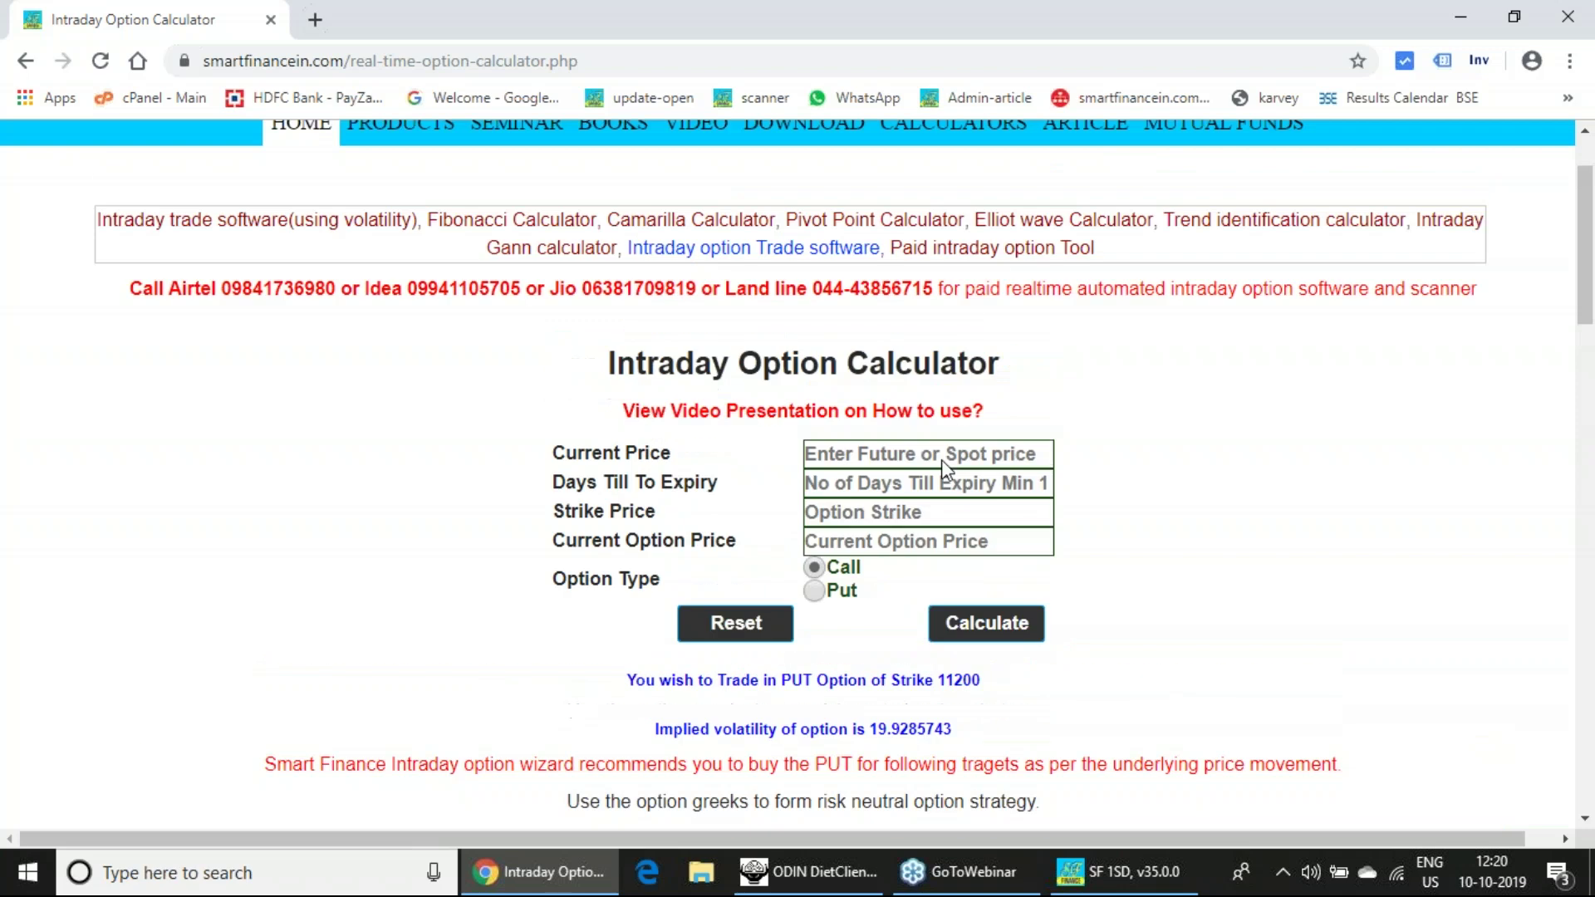
{"action": "left_click", "coordinate": [1450, 417]}
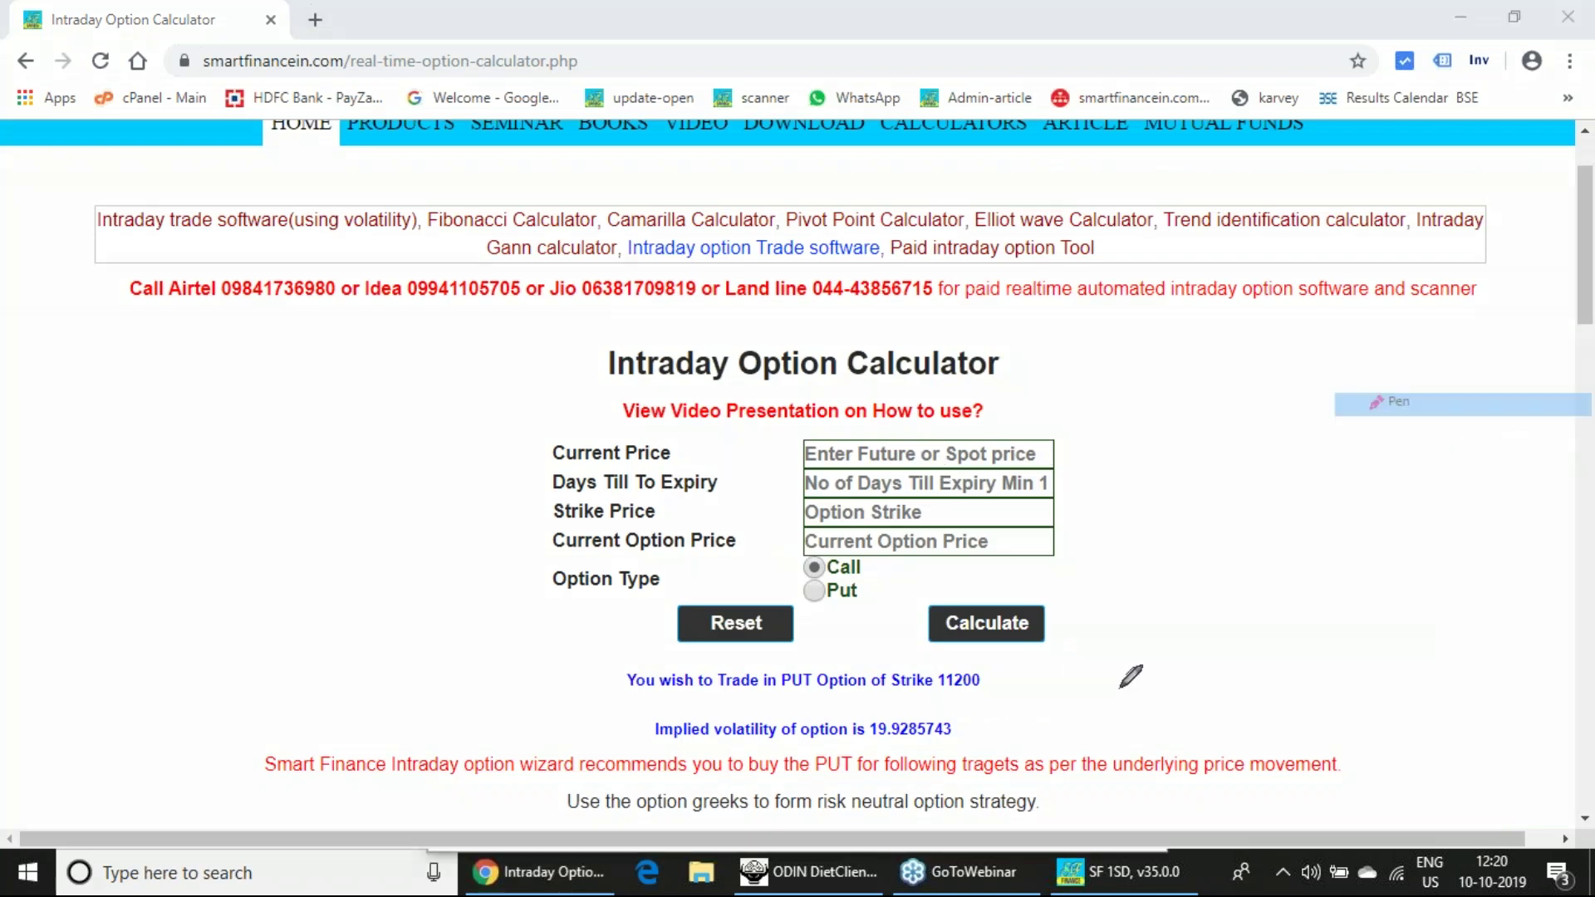
{"action": "mouse_move", "coordinate": [963, 736]}
{"action": "left_mouse_down"}
{"action": "mouse_move", "coordinate": [913, 746]}
{"action": "mouse_move", "coordinate": [976, 706]}
{"action": "mouse_move", "coordinate": [974, 719]}
{"action": "left_mouse_up"}
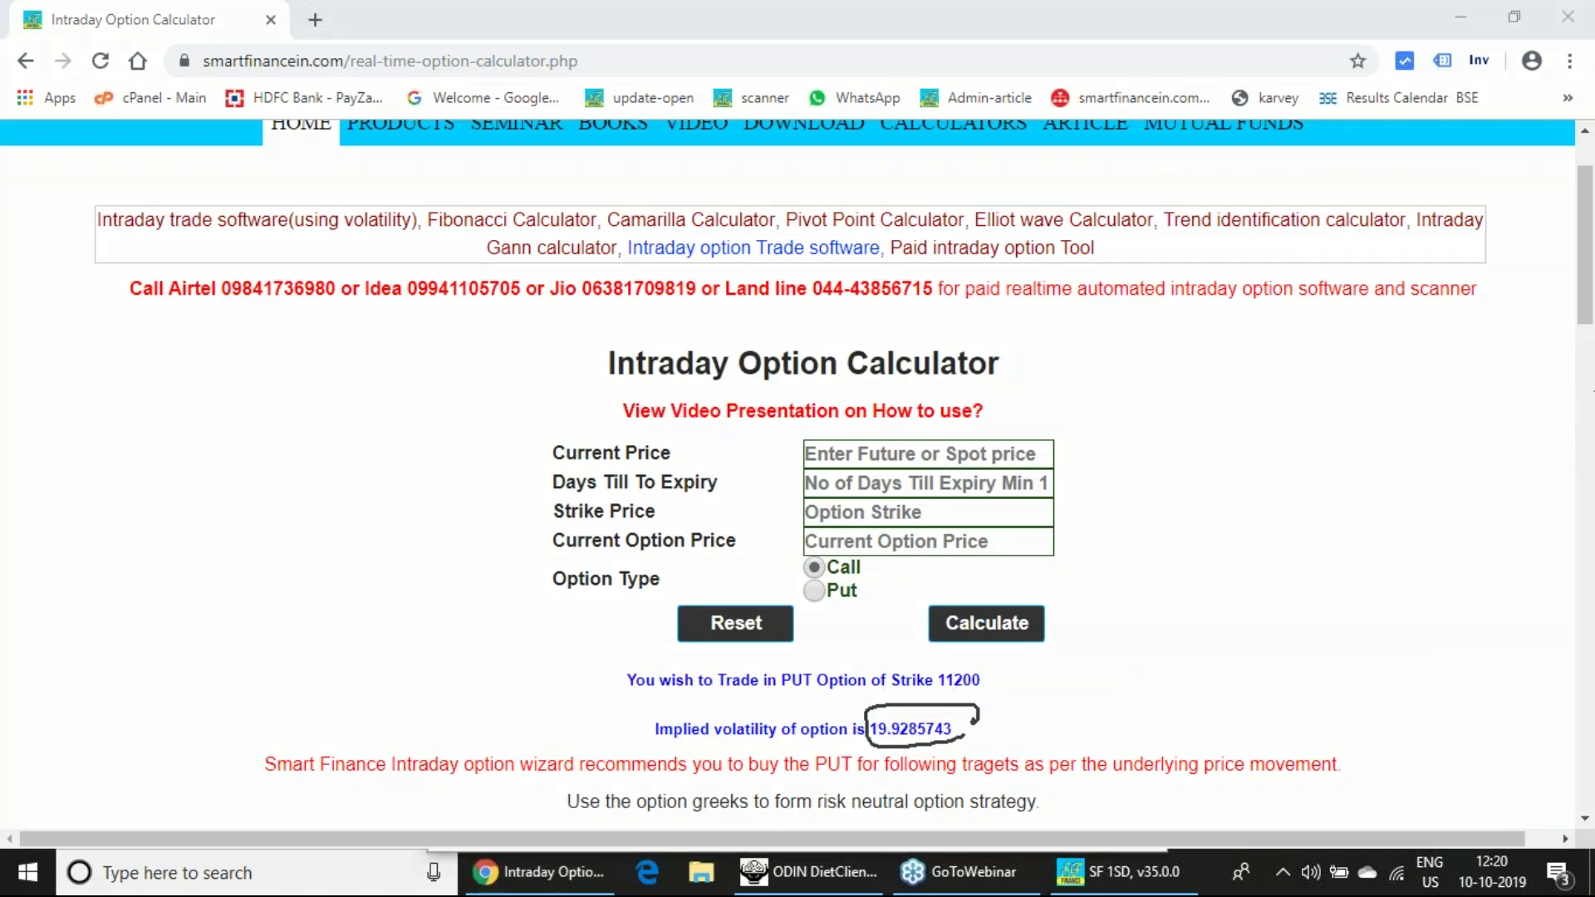
- In the put option table, tick the buy put price and mark the underlying stock price and stop loss with the pen
{"action": "scroll", "coordinate": [1335, 519], "scroll_direction": "down", "scroll_amount": 10}
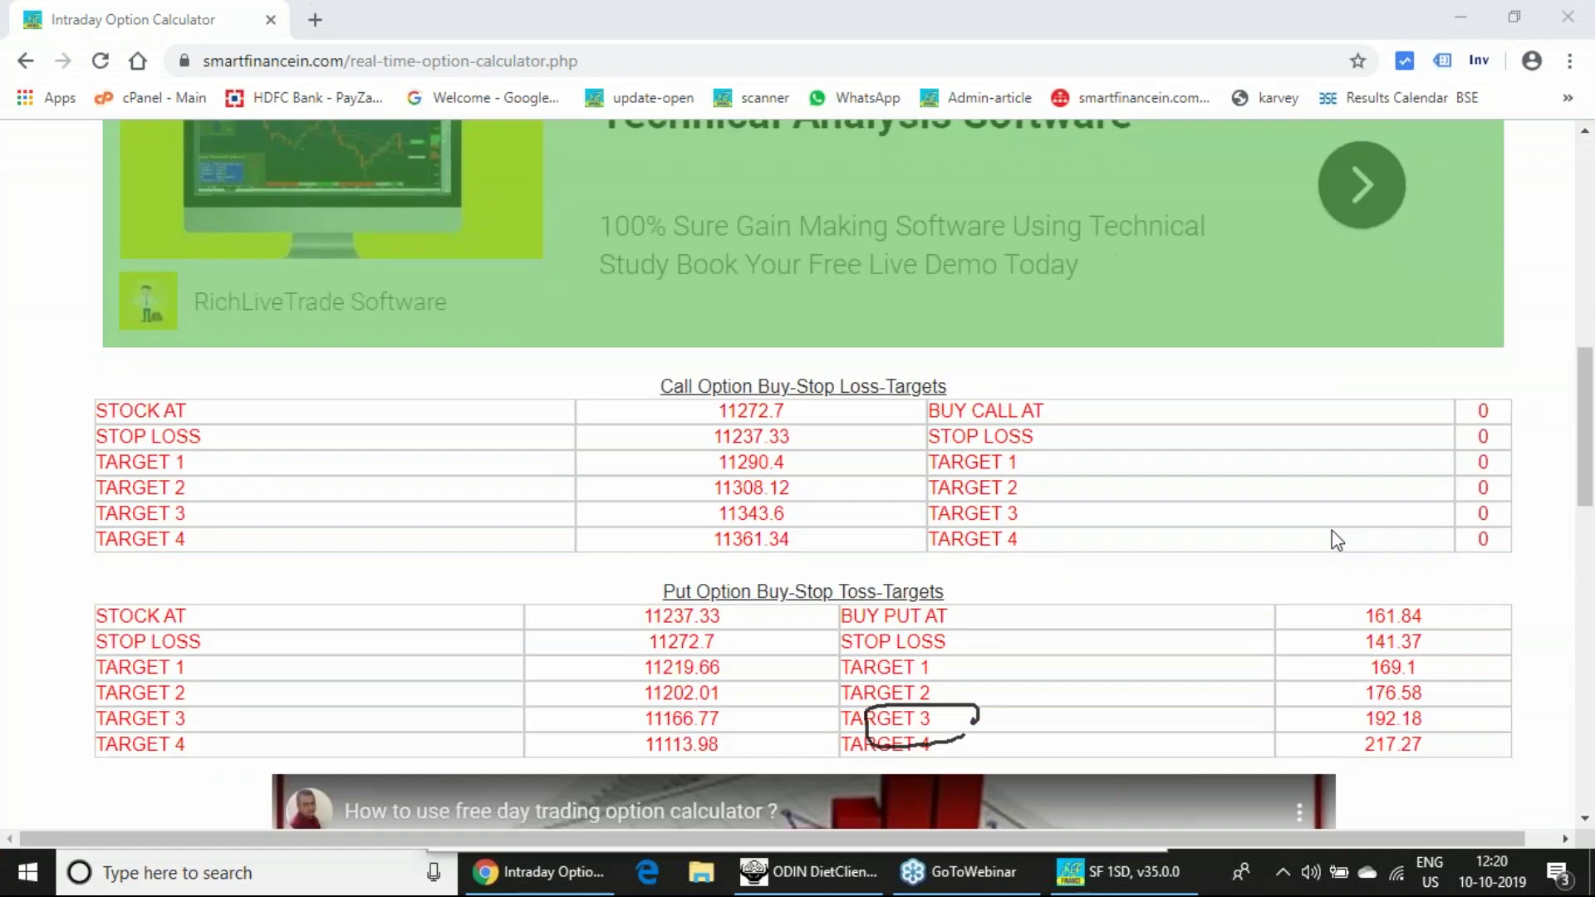
{"action": "scroll", "coordinate": [1332, 533], "scroll_direction": "up", "scroll_amount": 4}
{"action": "scroll", "coordinate": [1249, 527], "scroll_direction": "down", "scroll_amount": 1}
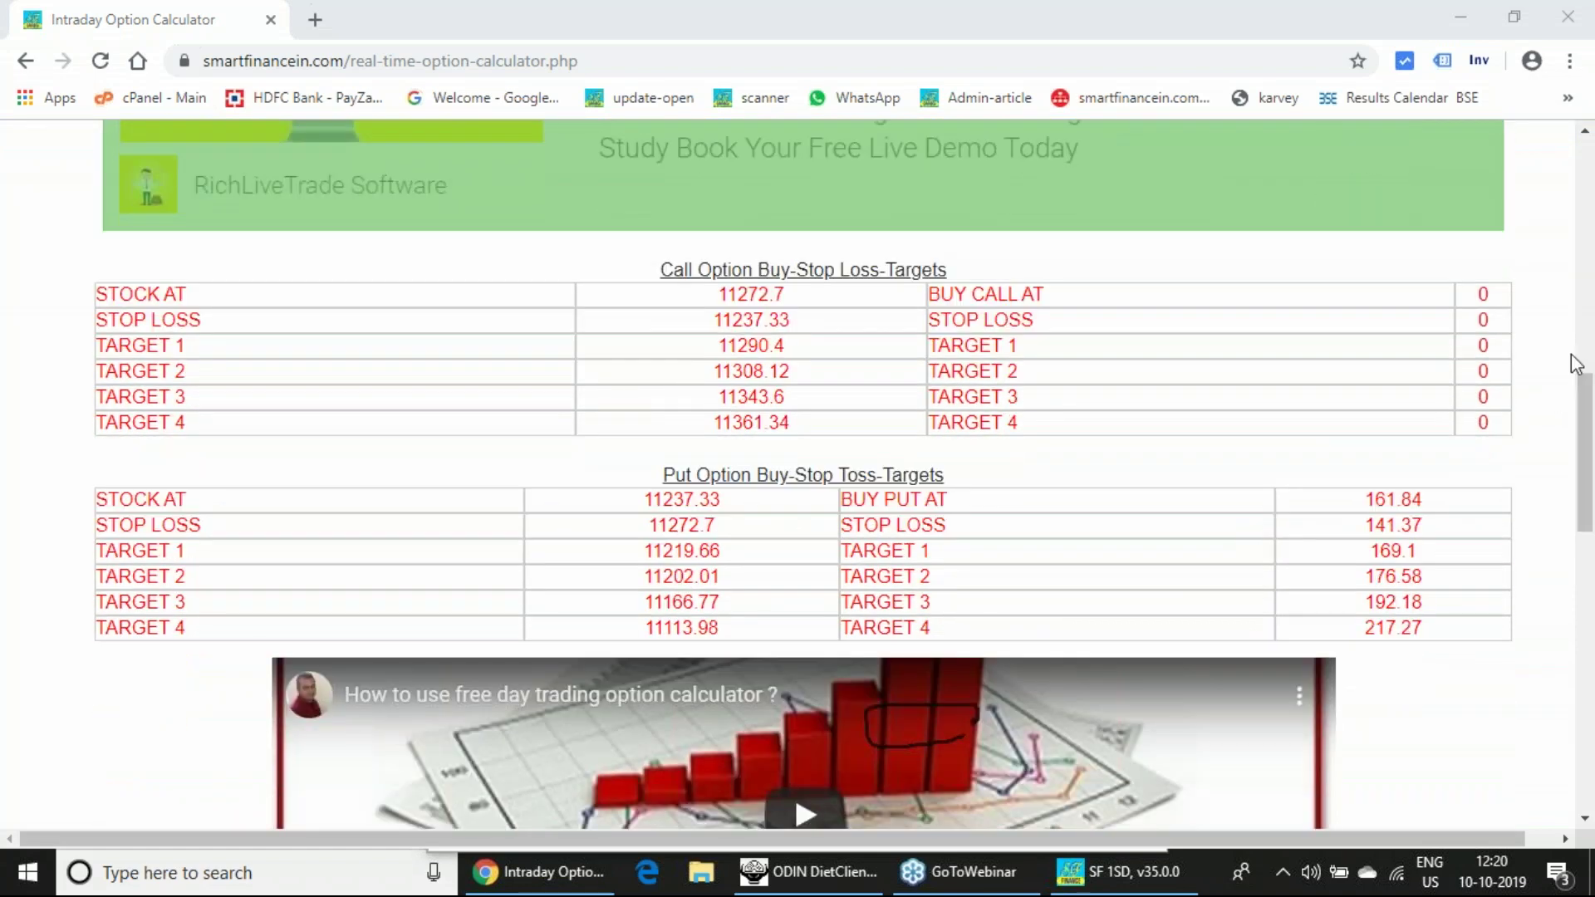
{"action": "left_click_drag", "start_coordinate": [1431, 492], "coordinate": [1465, 472]}
{"action": "left_click_drag", "start_coordinate": [734, 504], "coordinate": [758, 495]}
{"action": "left_click_drag", "start_coordinate": [746, 522], "coordinate": [770, 502]}
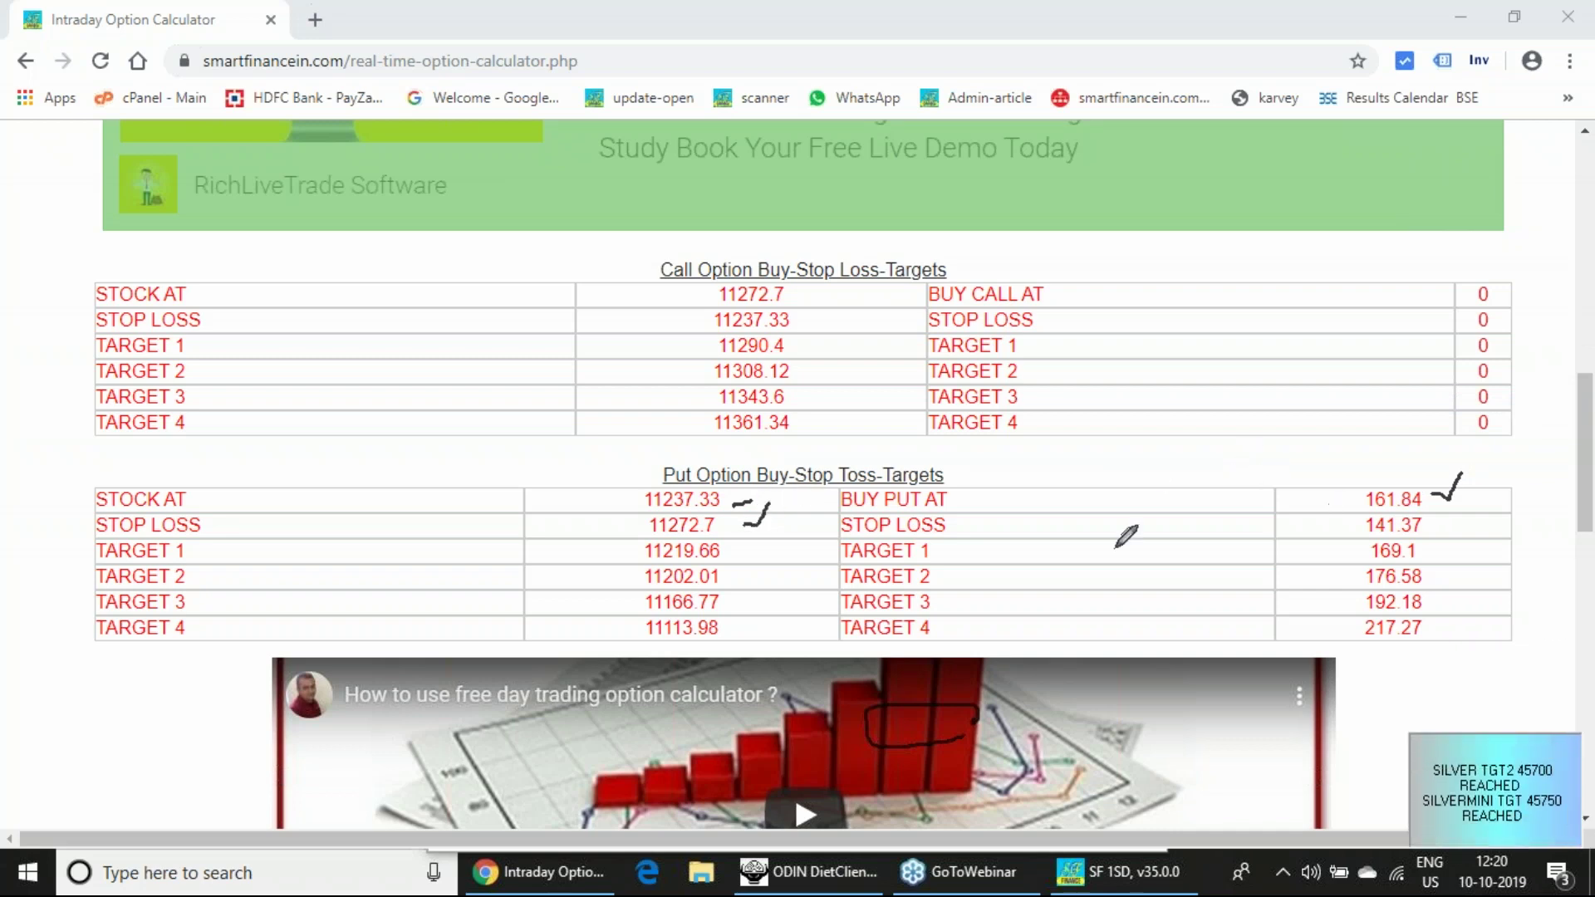
- Draw a pen line beside the underlying's four put targets and a dash beside each of the four put price targets
{"action": "left_click_drag", "start_coordinate": [733, 545], "coordinate": [742, 625]}
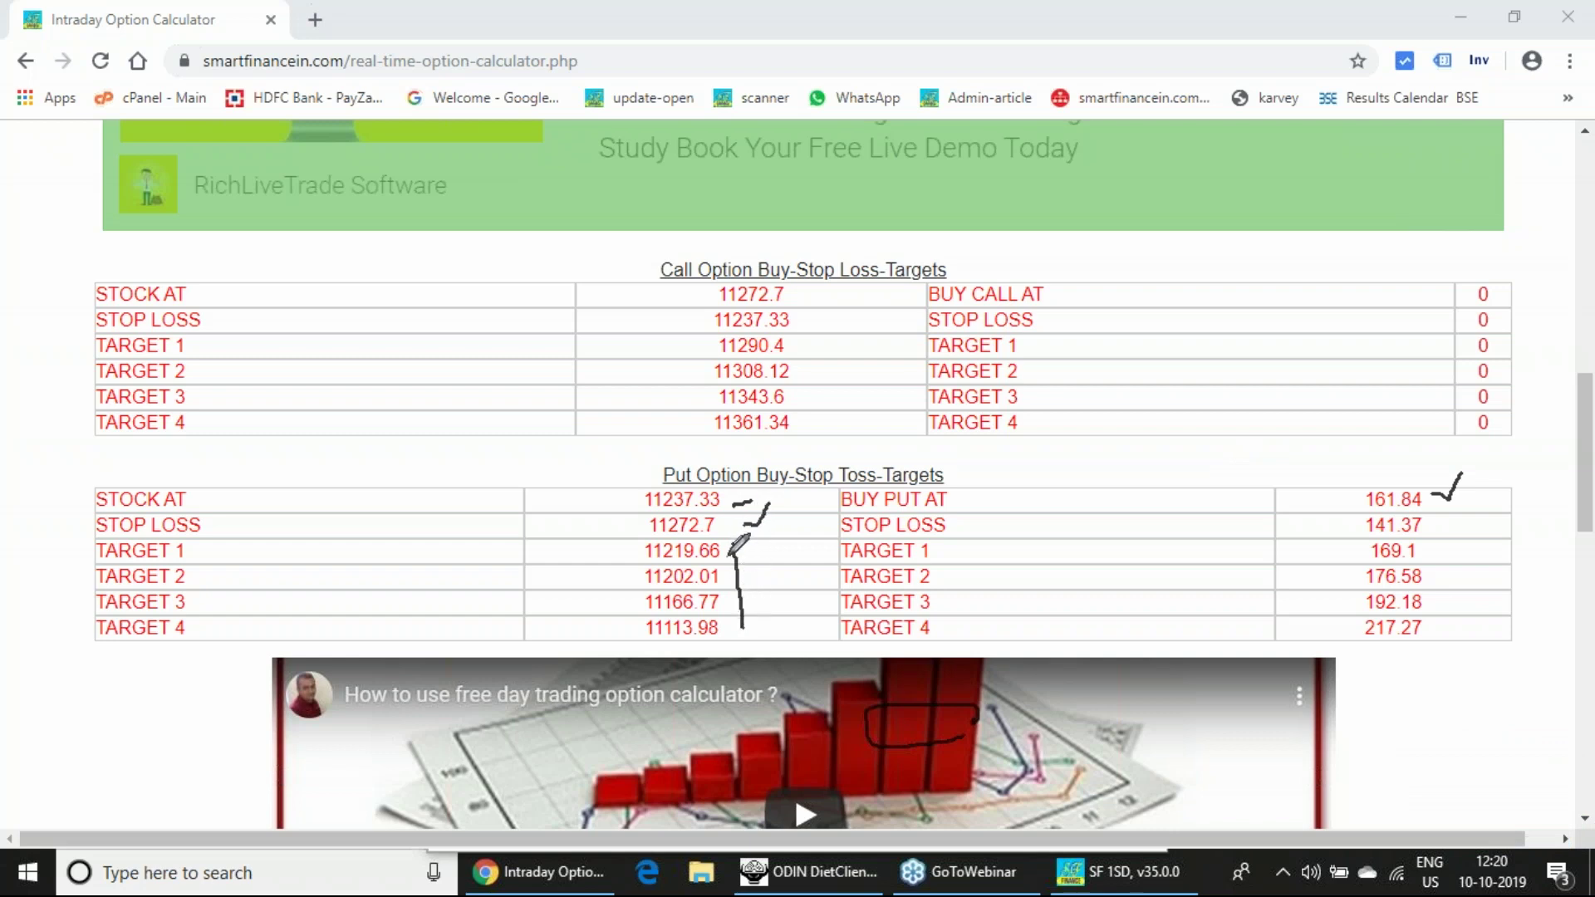
{"action": "left_click_drag", "start_coordinate": [732, 545], "coordinate": [740, 624]}
{"action": "mouse_move", "coordinate": [1428, 551]}
{"action": "left_mouse_down"}
{"action": "mouse_move", "coordinate": [1479, 596]}
{"action": "mouse_move", "coordinate": [1472, 621]}
{"action": "left_mouse_up"}
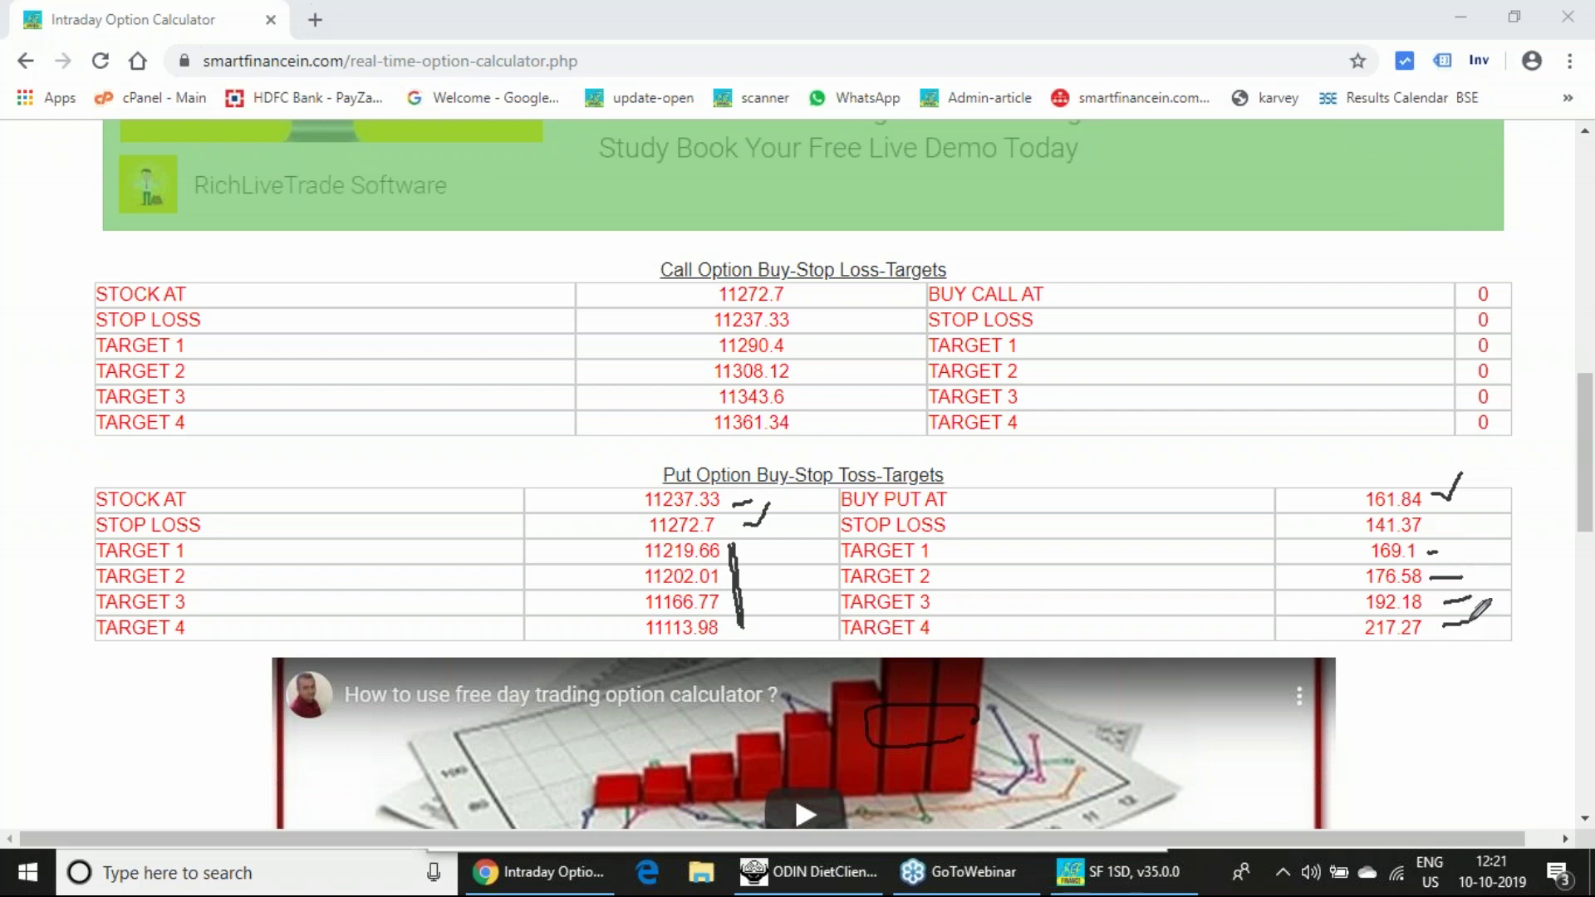
- Circle the underlying and option stop losses in the put option table, and clear all the pen markings
{"action": "mouse_move", "coordinate": [720, 531]}
{"action": "left_mouse_down"}
{"action": "mouse_move", "coordinate": [641, 530]}
{"action": "mouse_move", "coordinate": [725, 506]}
{"action": "left_mouse_up"}
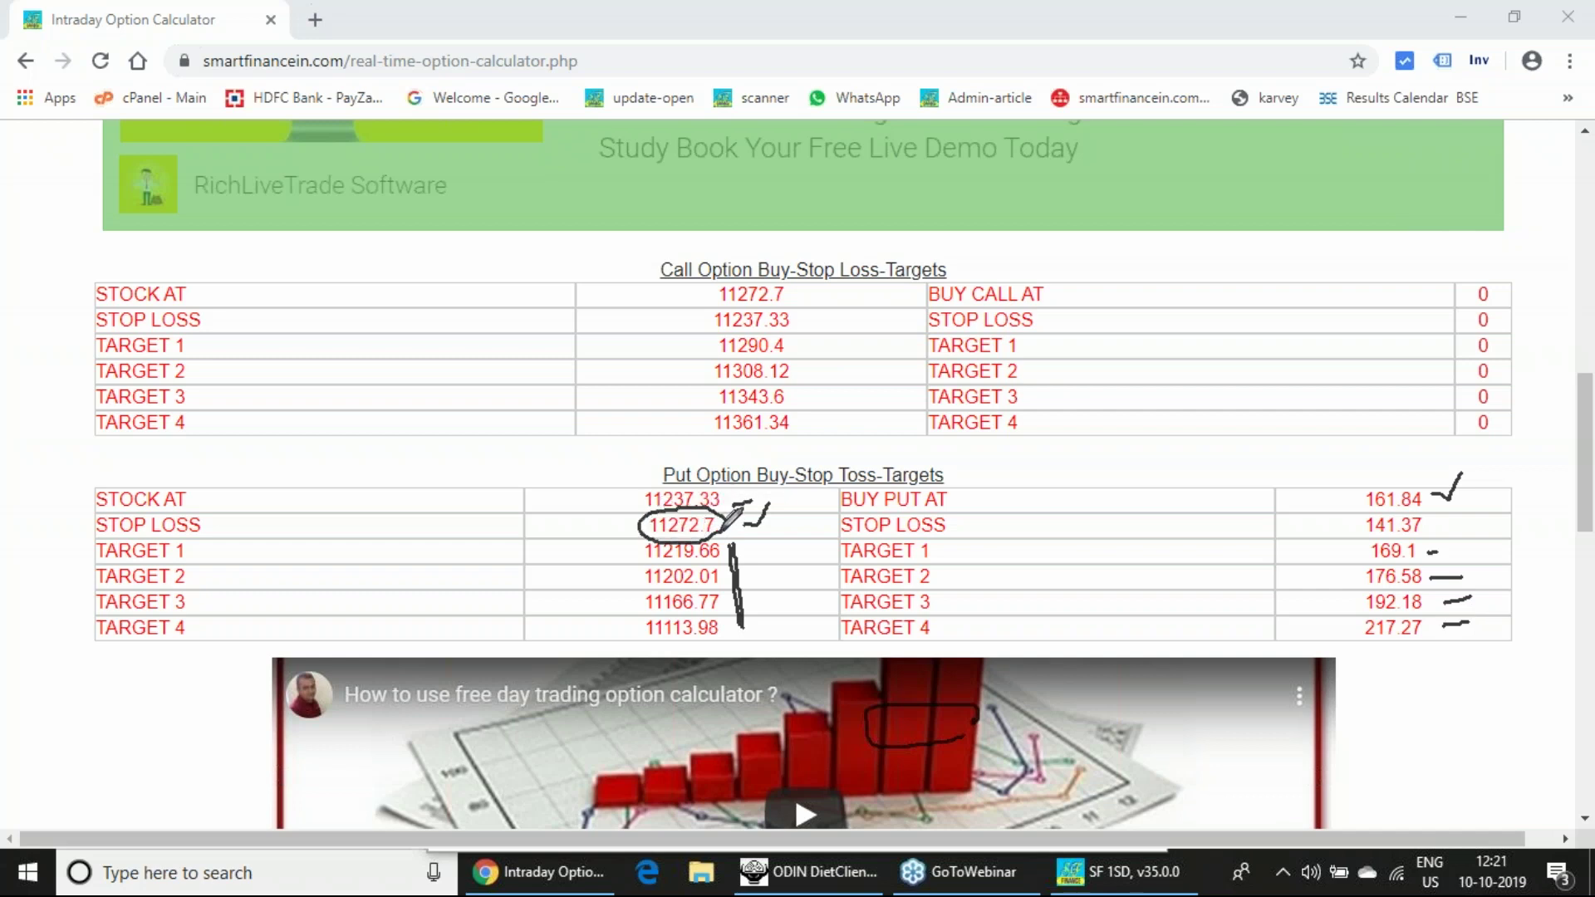
{"action": "mouse_move", "coordinate": [1441, 521]}
{"action": "left_mouse_down"}
{"action": "mouse_move", "coordinate": [1362, 536]}
{"action": "mouse_move", "coordinate": [1406, 500]}
{"action": "mouse_move", "coordinate": [1429, 525]}
{"action": "left_mouse_up"}
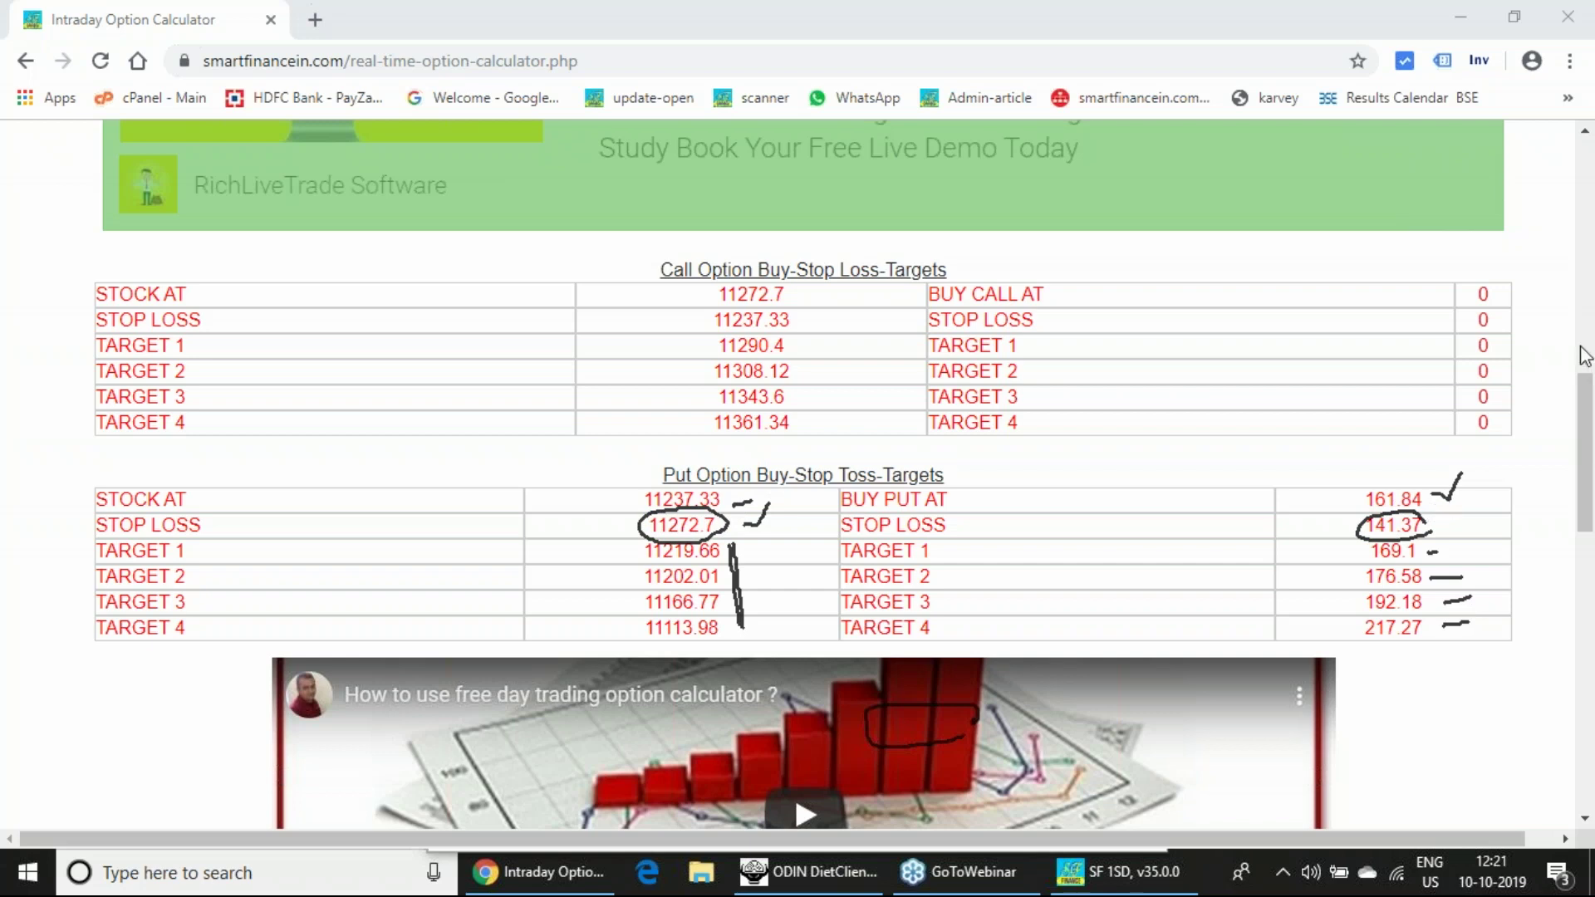
{"action": "key", "text": "e"}
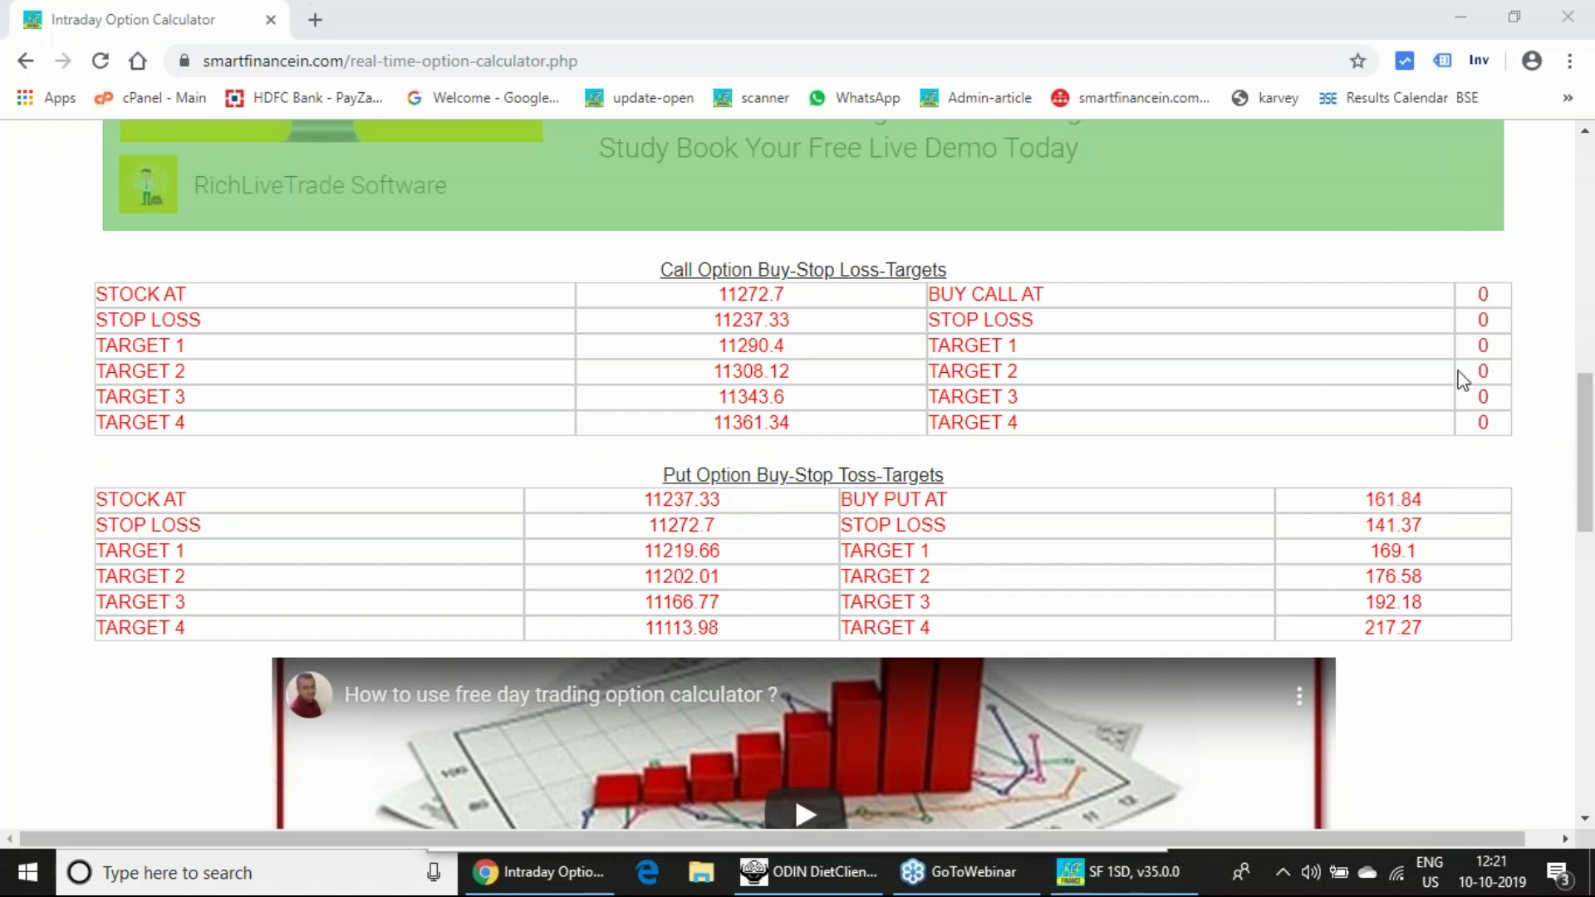
- Review the put option's Greeks, resistance and support levels and buy-sell decision, and return to the calculator form
{"action": "scroll", "coordinate": [1154, 511], "scroll_direction": "down", "scroll_amount": 15}
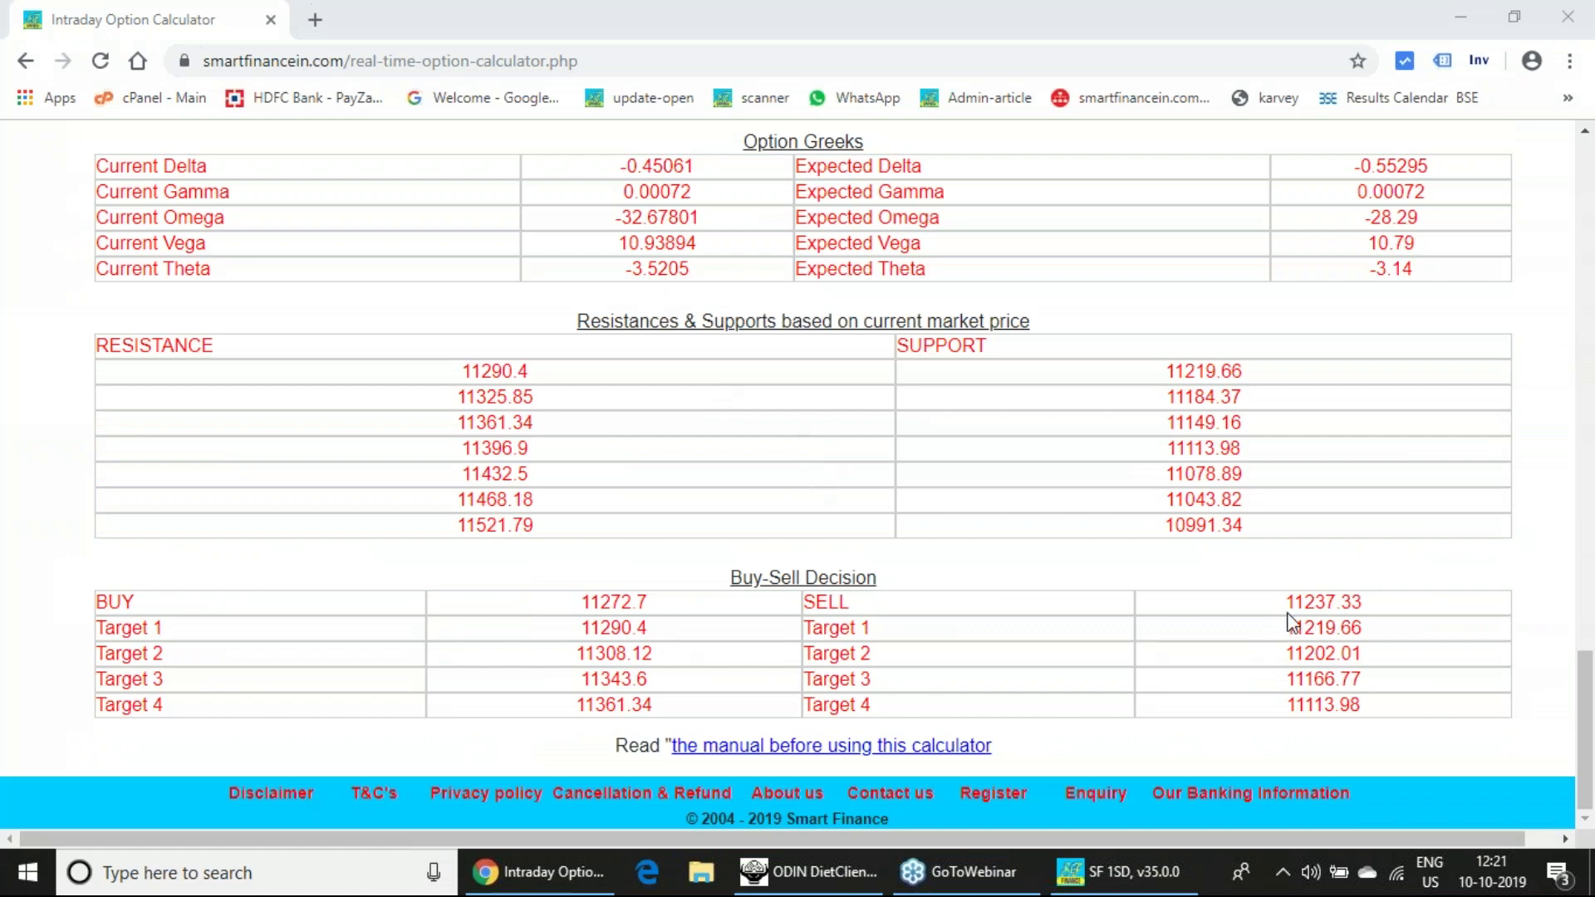
{"action": "scroll", "coordinate": [1294, 626], "scroll_direction": "up", "scroll_amount": 20}
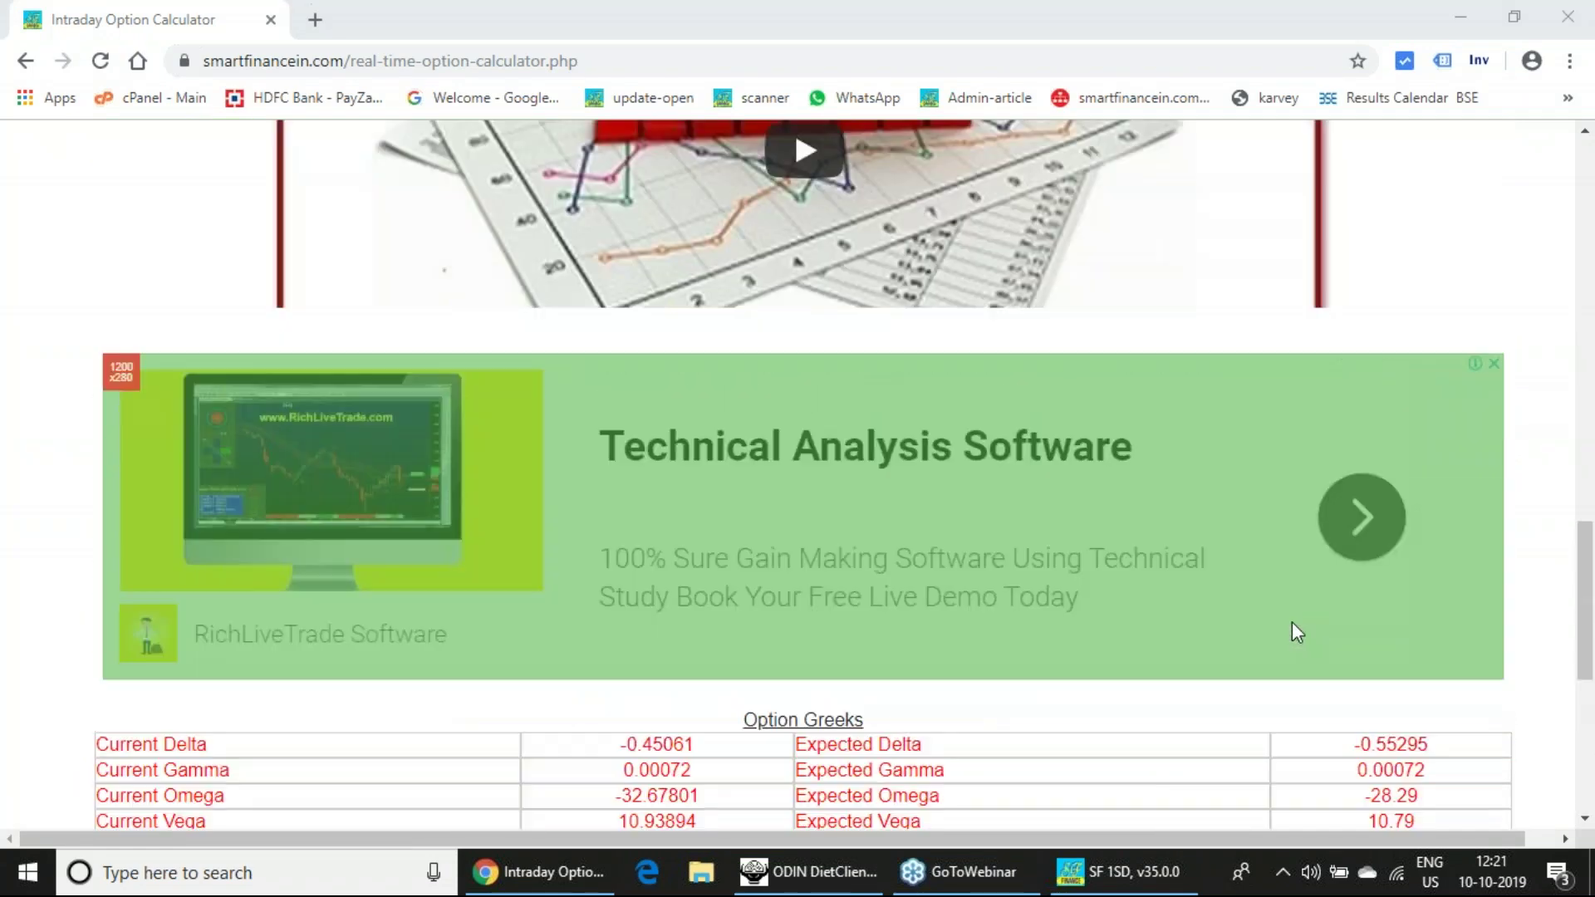
{"action": "scroll", "coordinate": [1293, 623], "scroll_direction": "up", "scroll_amount": 2}
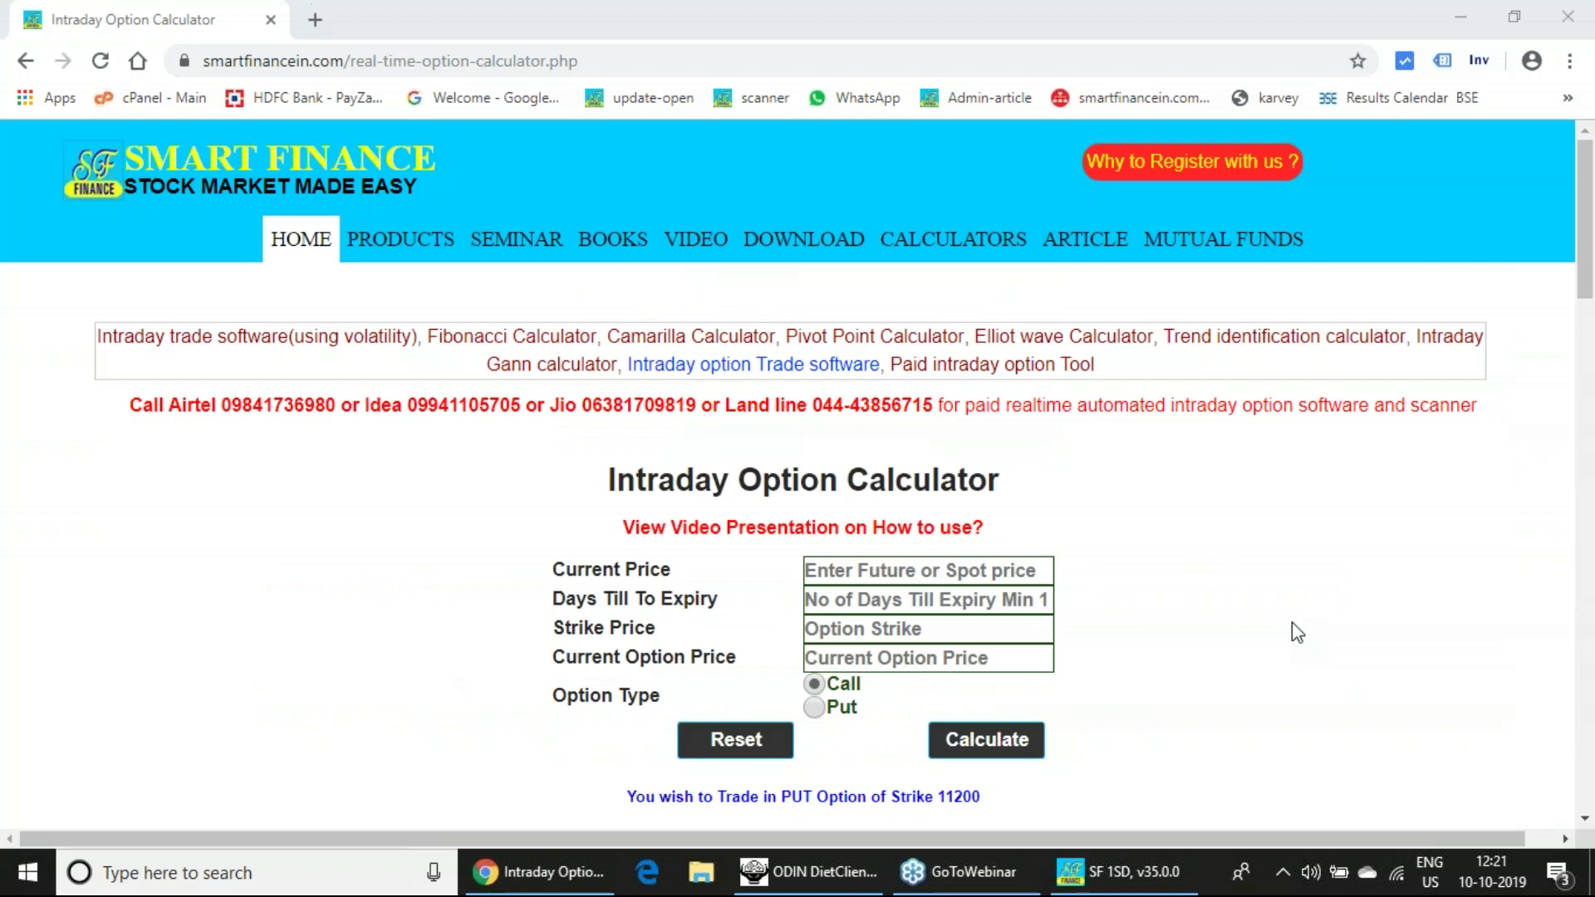
{"action": "scroll", "coordinate": [1293, 623], "scroll_direction": "down", "scroll_amount": 1}
{"action": "scroll", "coordinate": [1292, 623], "scroll_direction": "up", "scroll_amount": 1}
{"action": "scroll", "coordinate": [1292, 631], "scroll_direction": "up", "scroll_amount": 1}
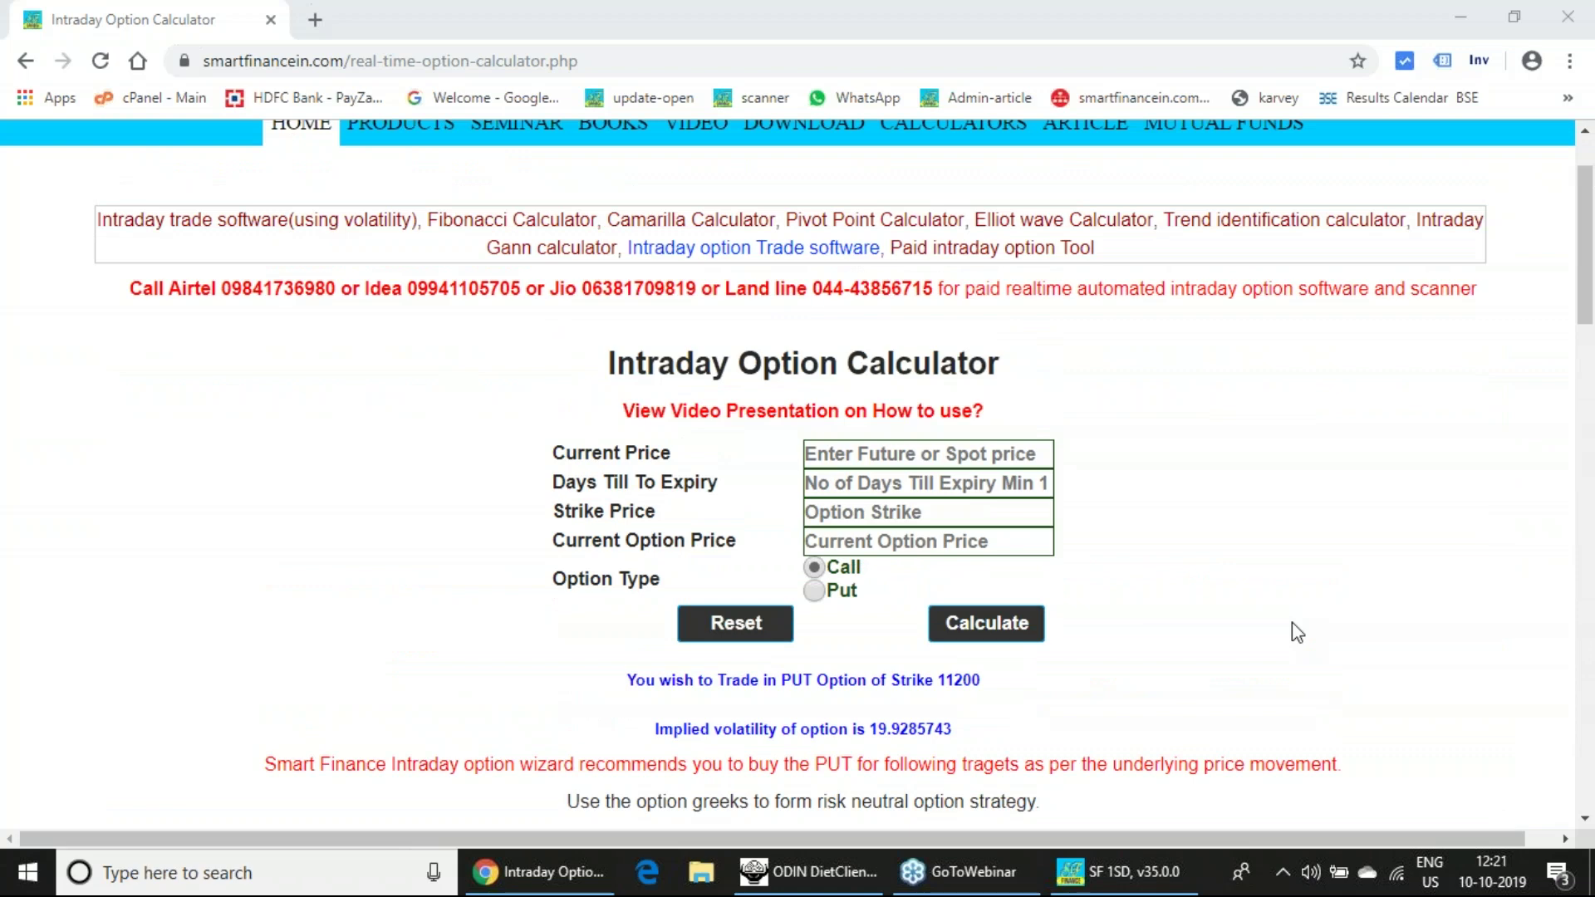
{"action": "scroll", "coordinate": [1292, 632], "scroll_direction": "up", "scroll_amount": 2}
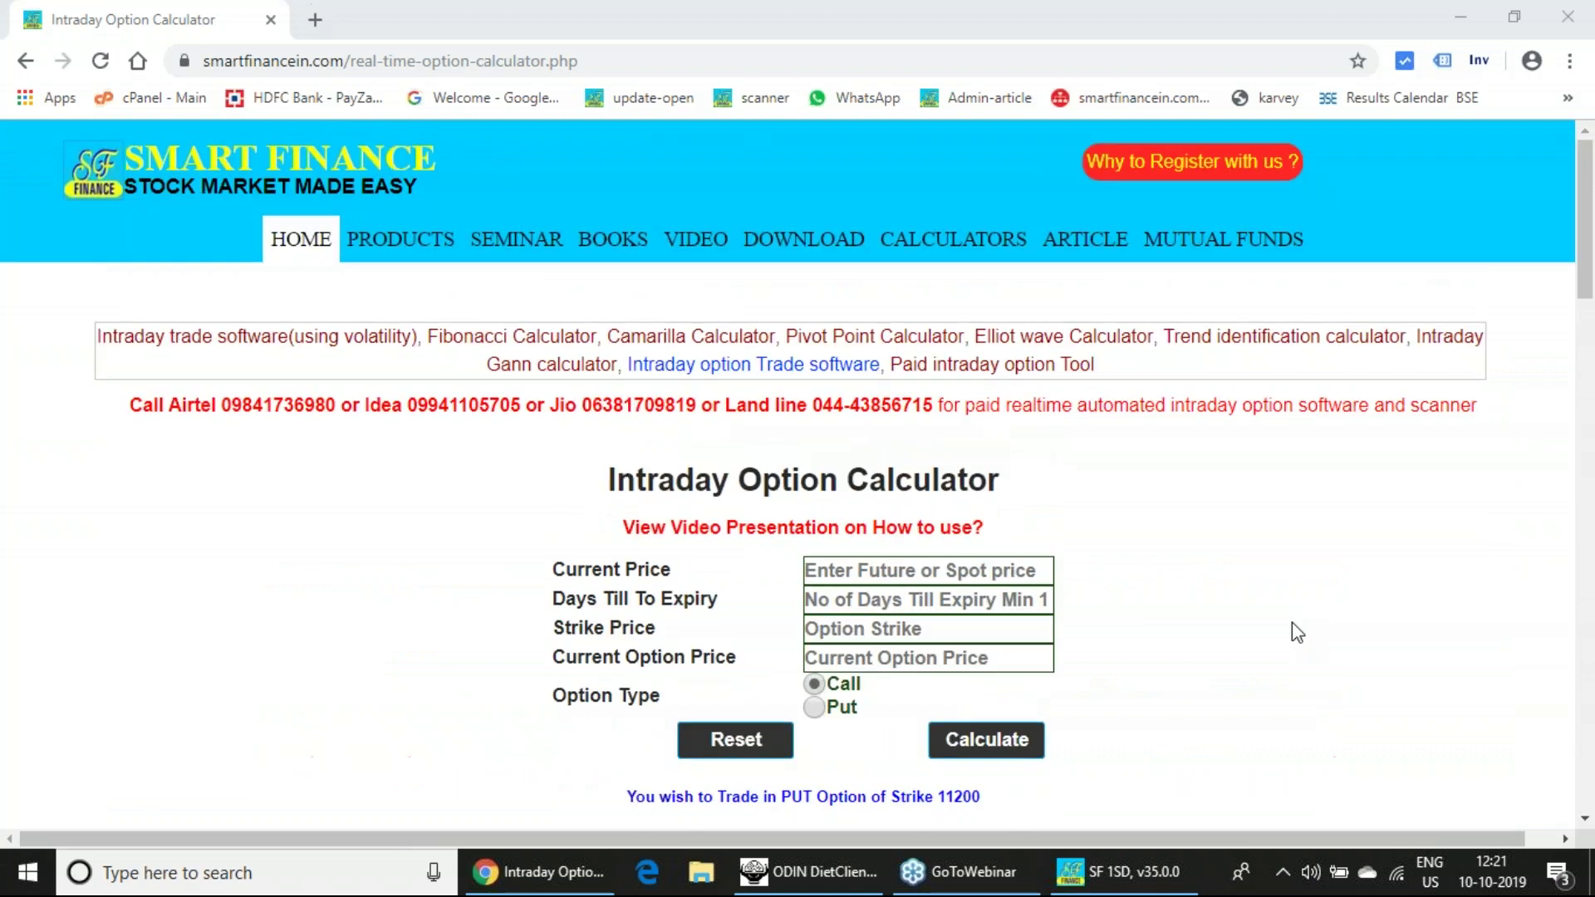
- Open the Intraday option trade software from the website's calculators list, and return to the list to look over the other calculators
{"action": "left_click", "coordinate": [1001, 253]}
{"action": "scroll", "coordinate": [884, 507], "scroll_direction": "down", "scroll_amount": 10}
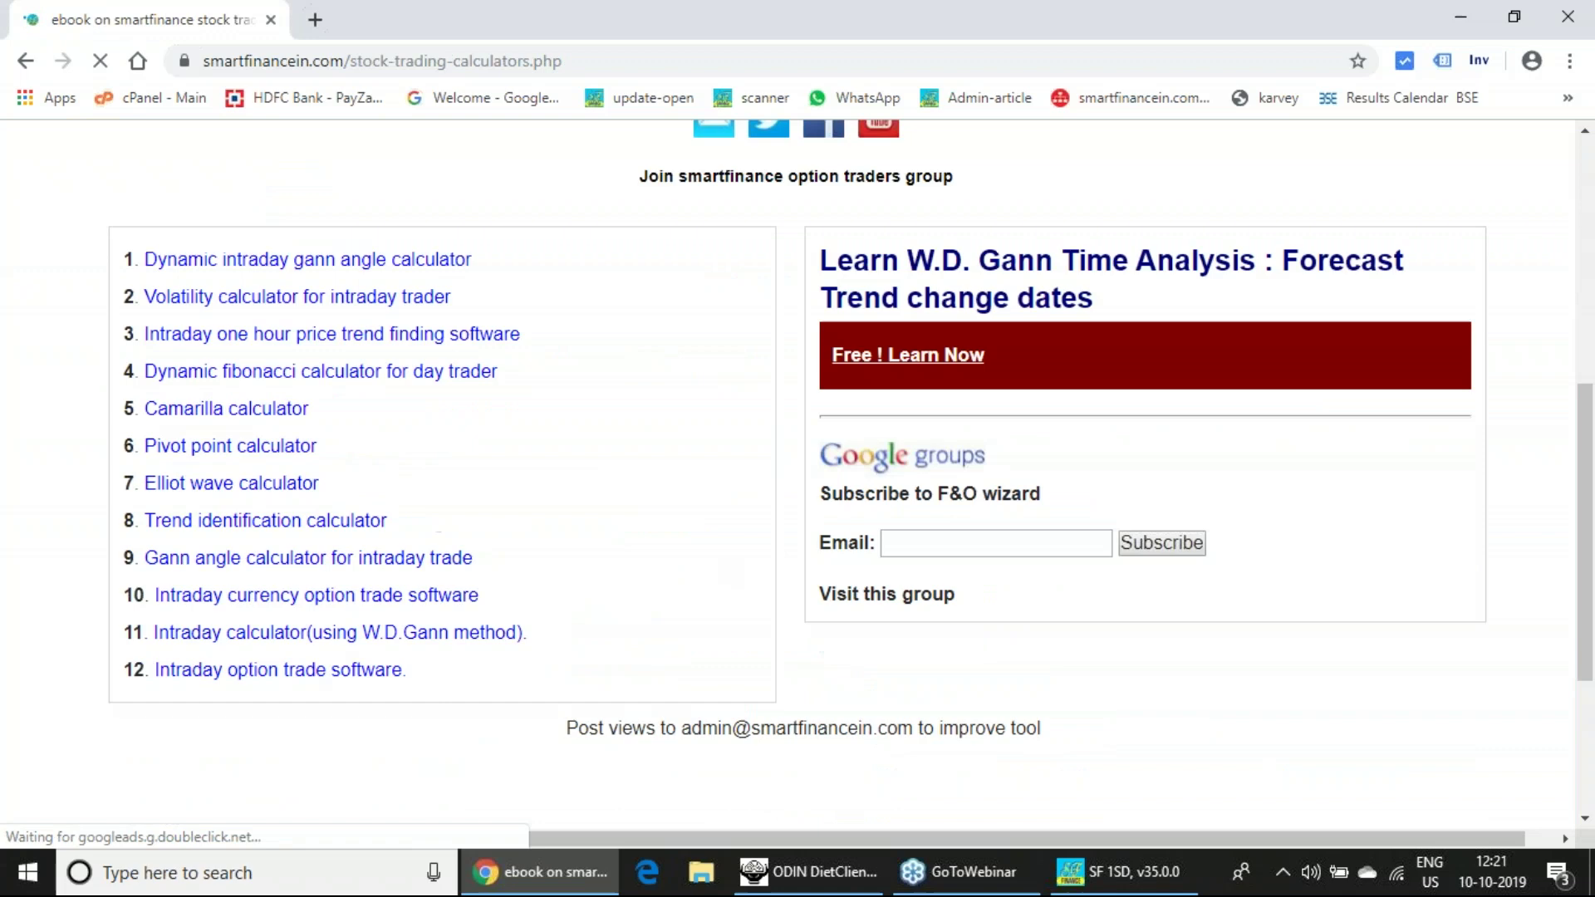
{"action": "left_click", "coordinate": [282, 669]}
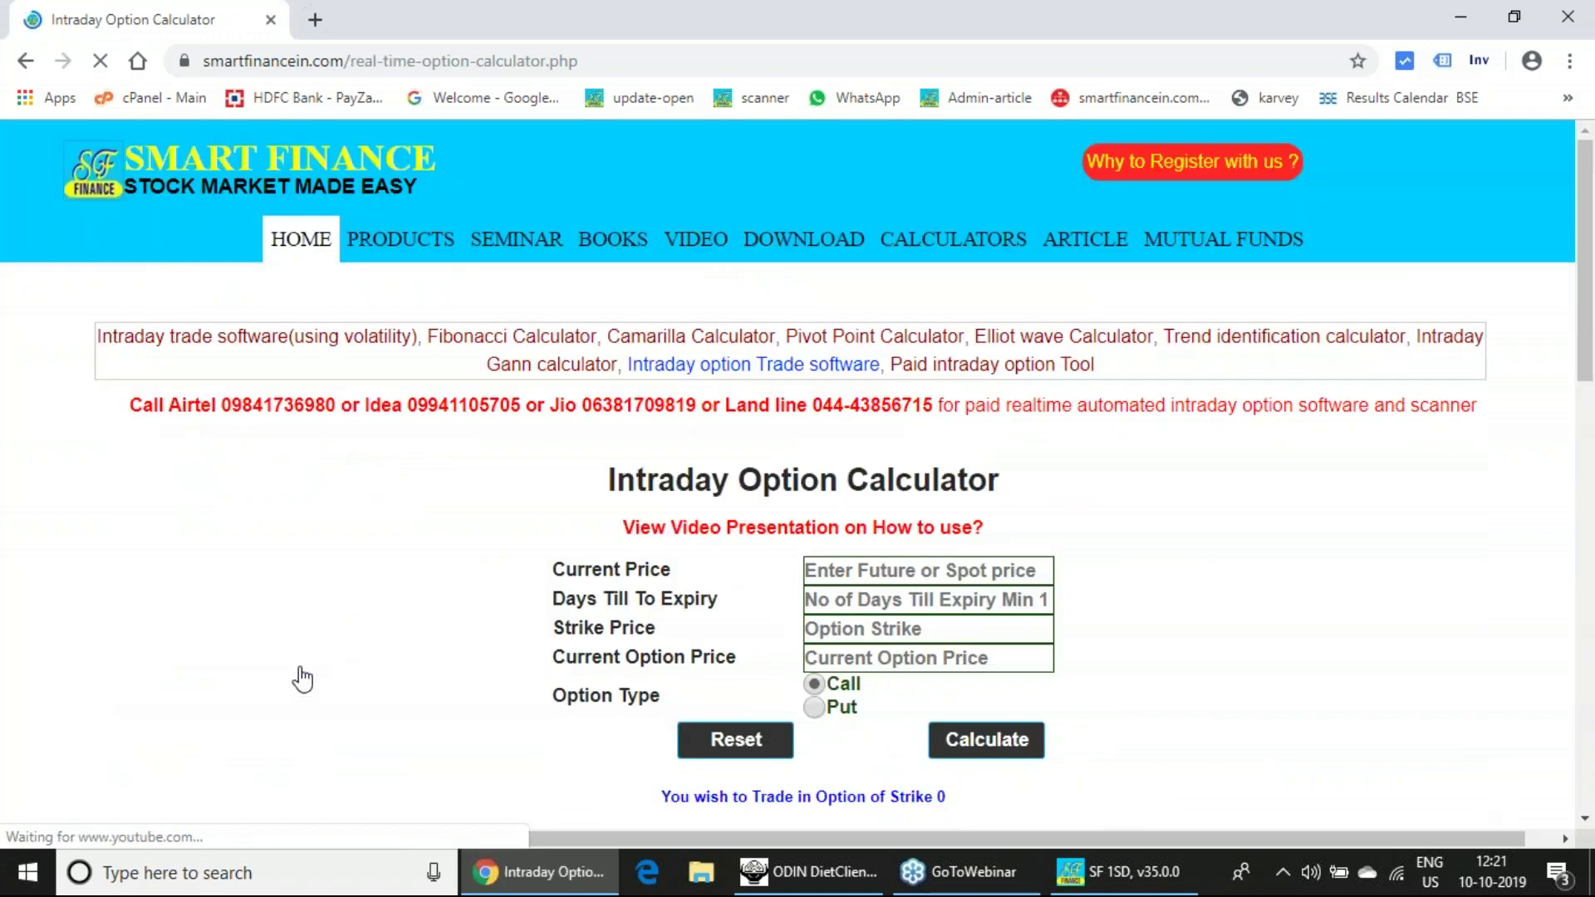
{"action": "left_click", "coordinate": [970, 259]}
{"action": "scroll", "coordinate": [357, 631], "scroll_direction": "down", "scroll_amount": 6}
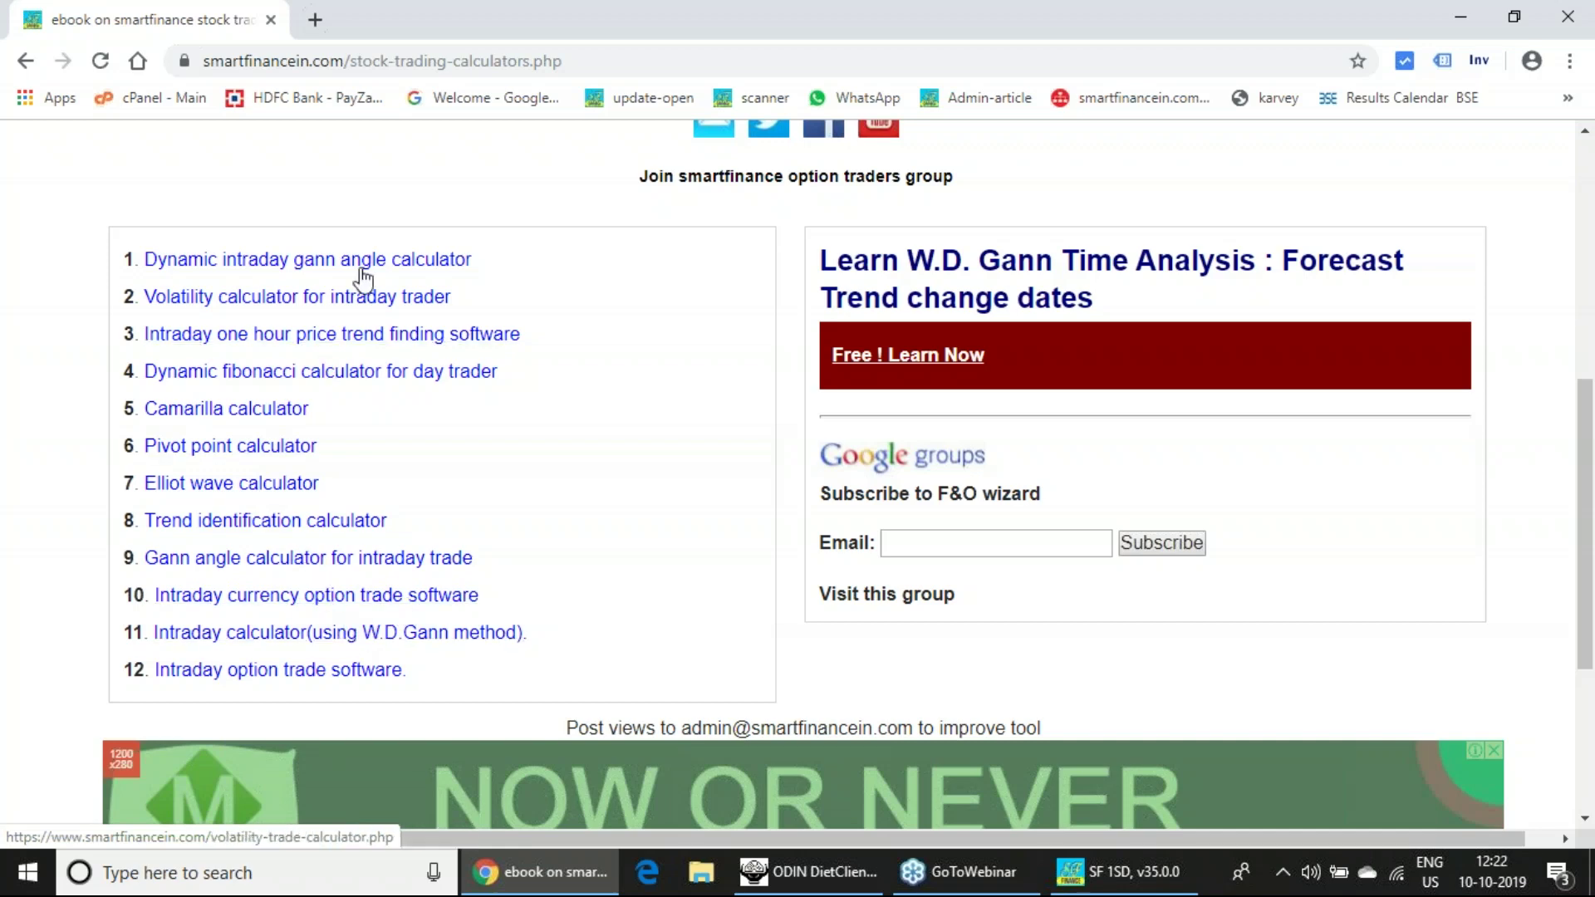
{"action": "scroll", "coordinate": [569, 449], "scroll_direction": "up", "scroll_amount": 7}
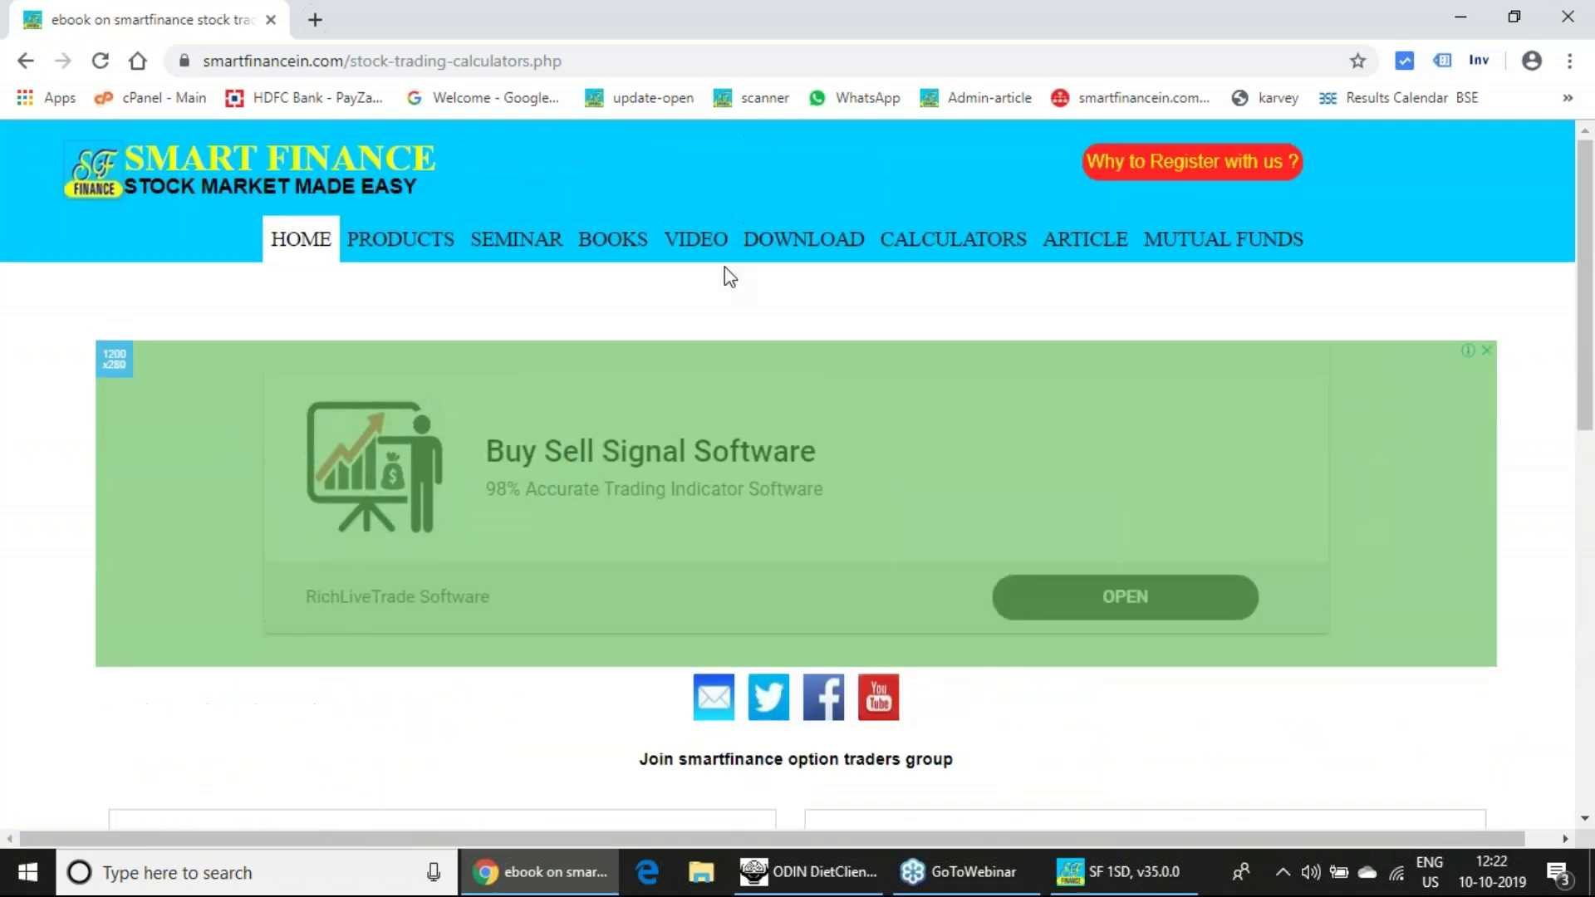
- Switch to the SF 1SD application and dismiss its startup prompts and disclaimer
{"action": "left_click", "coordinate": [1135, 888]}
{"action": "left_click", "coordinate": [870, 207]}
{"action": "left_click", "coordinate": [883, 499]}
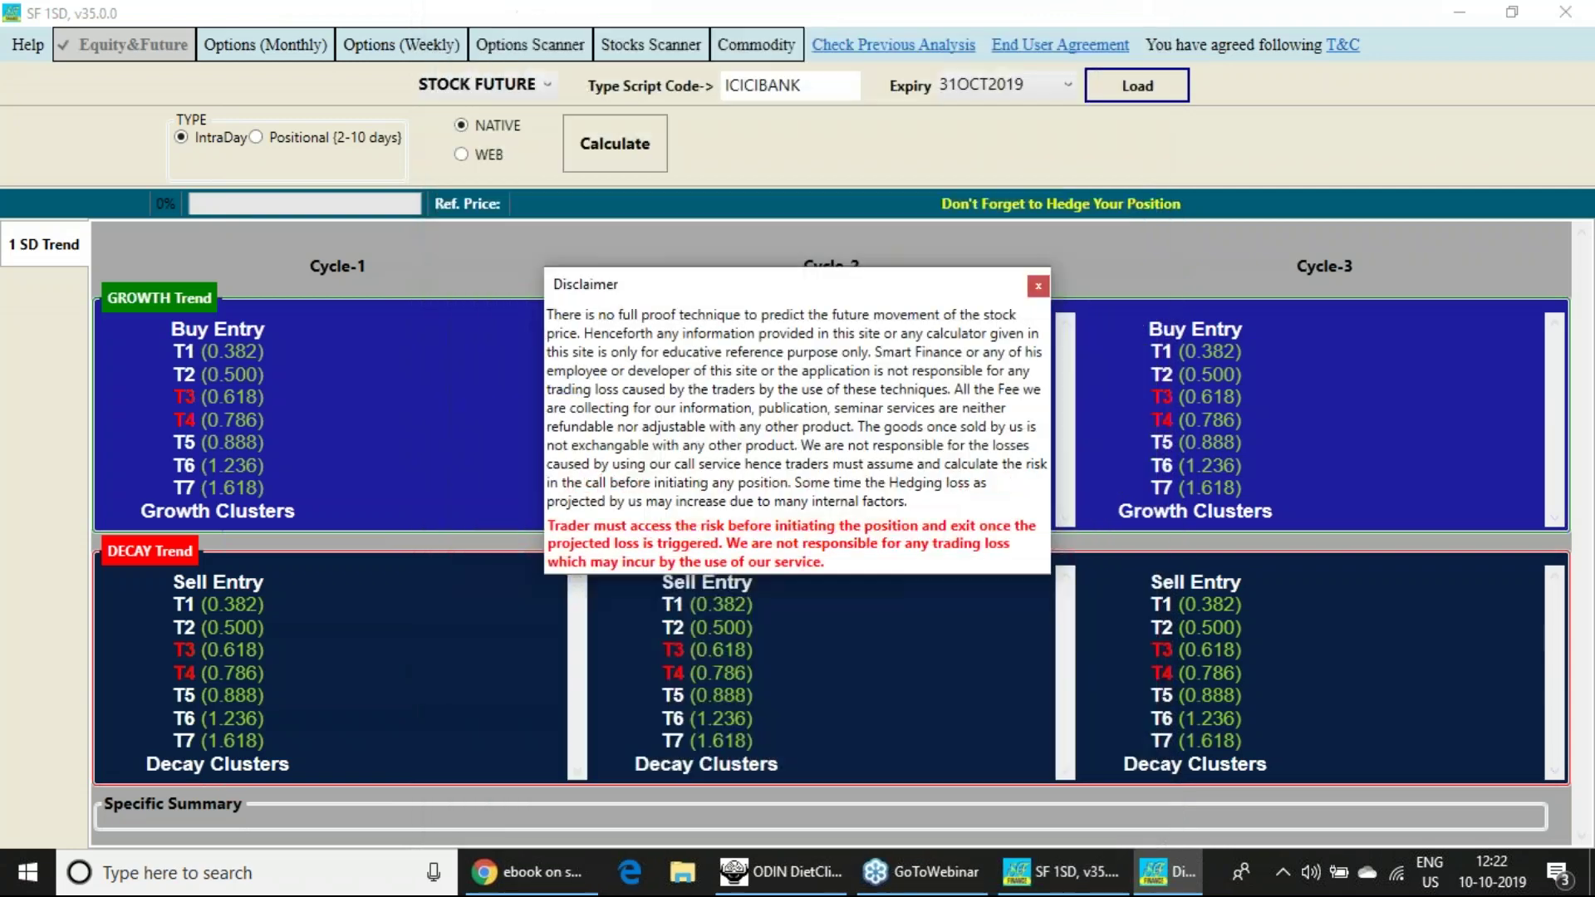
{"action": "left_click", "coordinate": [1037, 287]}
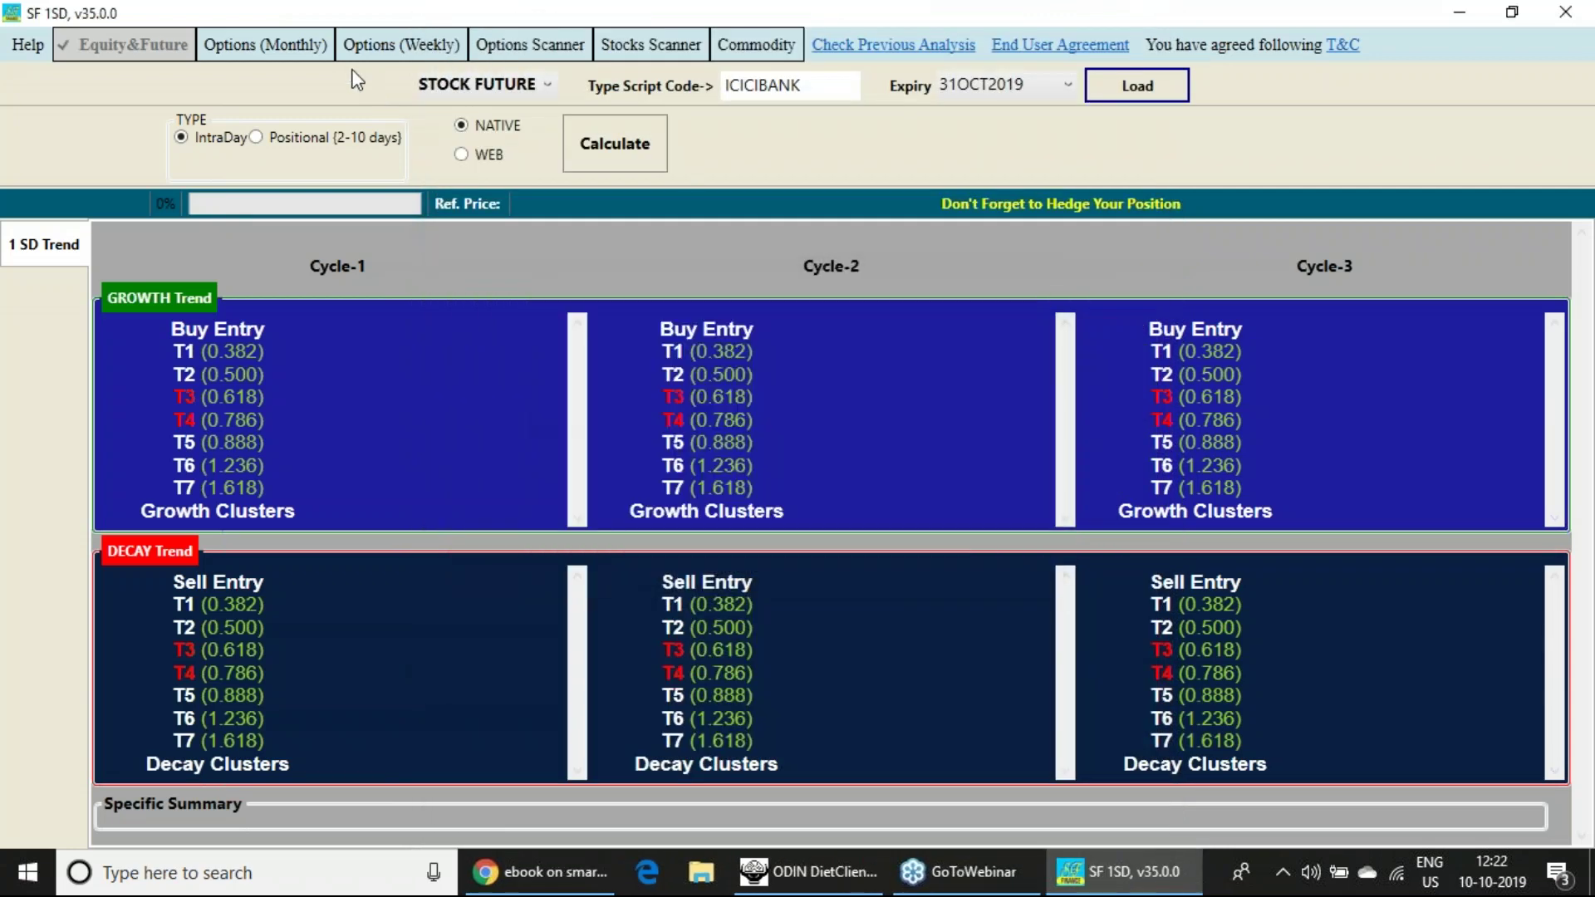
- Open the Options Scanner and load the NIFTY index future option data for the 31OCT2019 expiry
{"action": "left_click", "coordinate": [529, 50]}
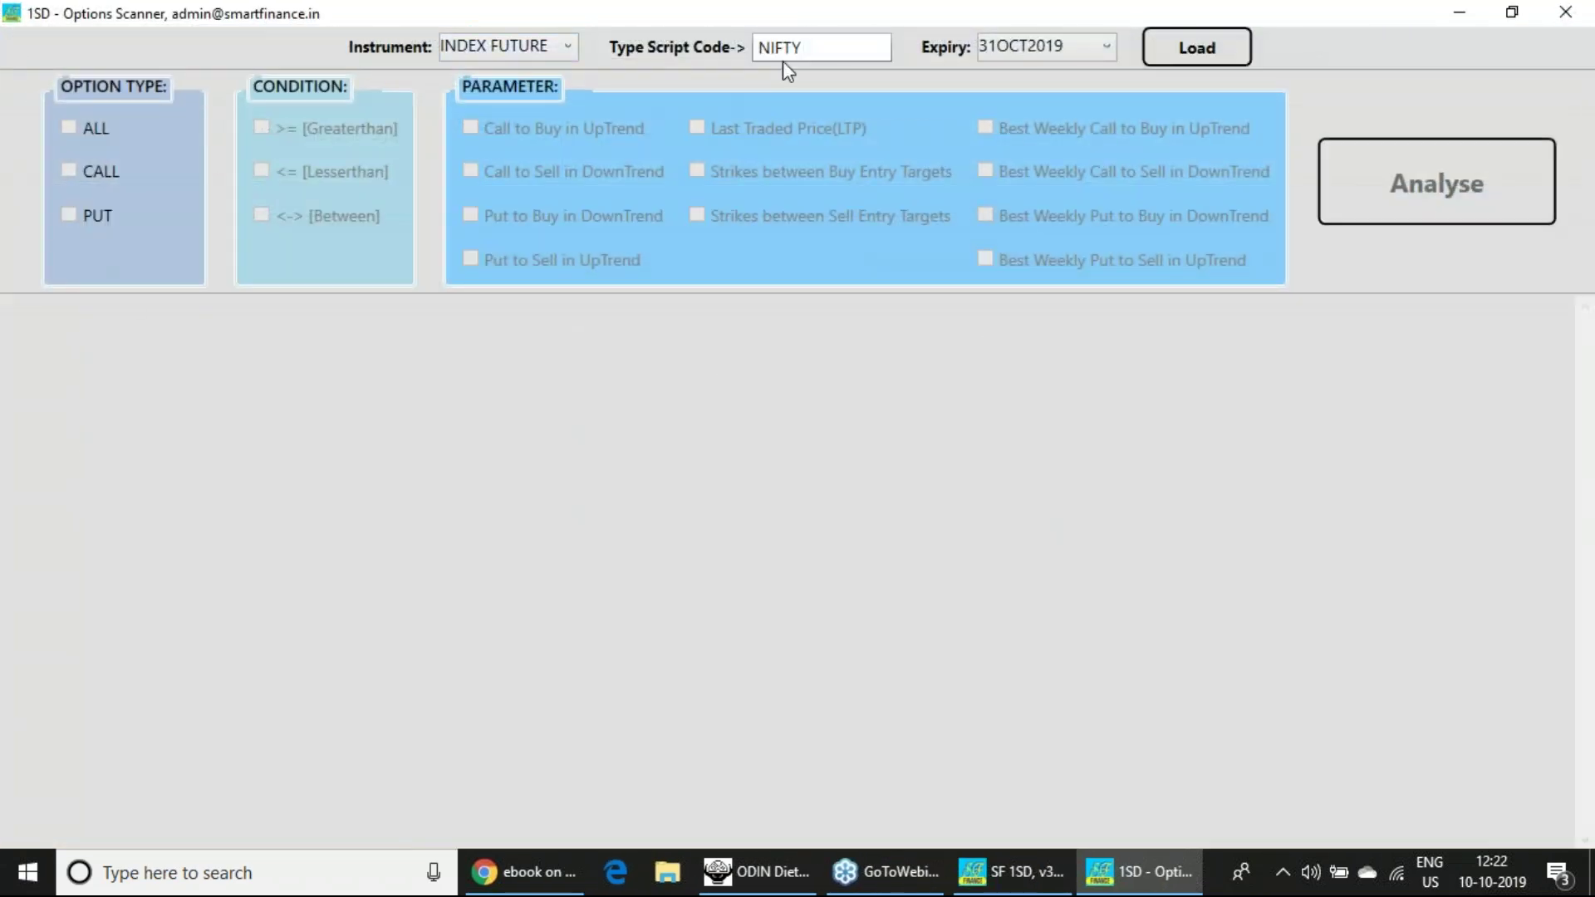
{"action": "left_click", "coordinate": [1211, 50]}
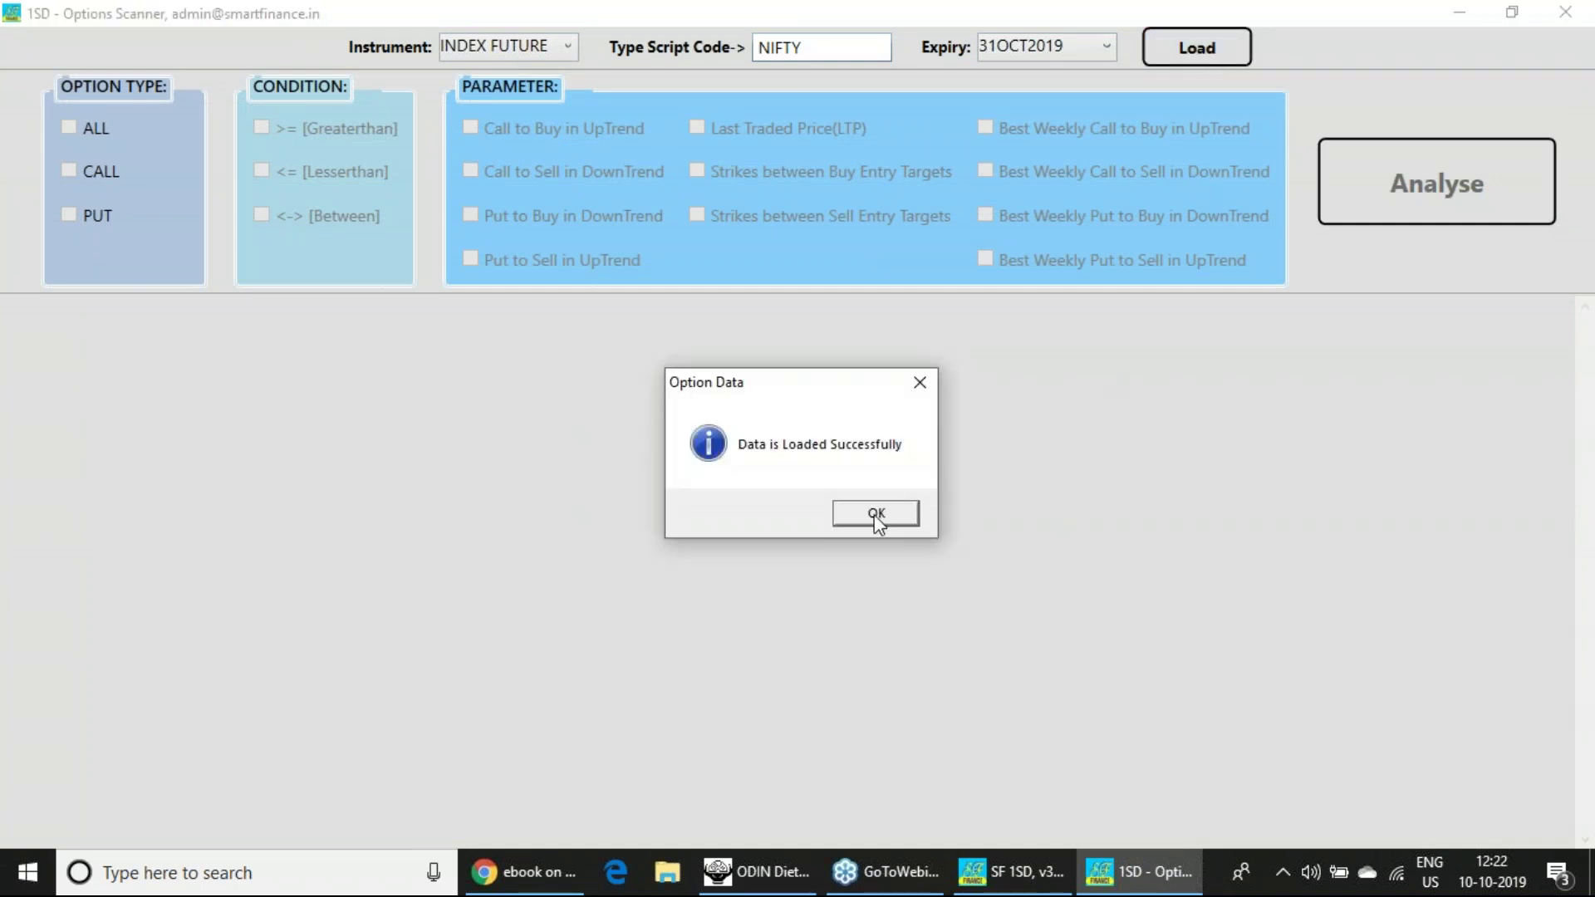
{"action": "left_click", "coordinate": [874, 515]}
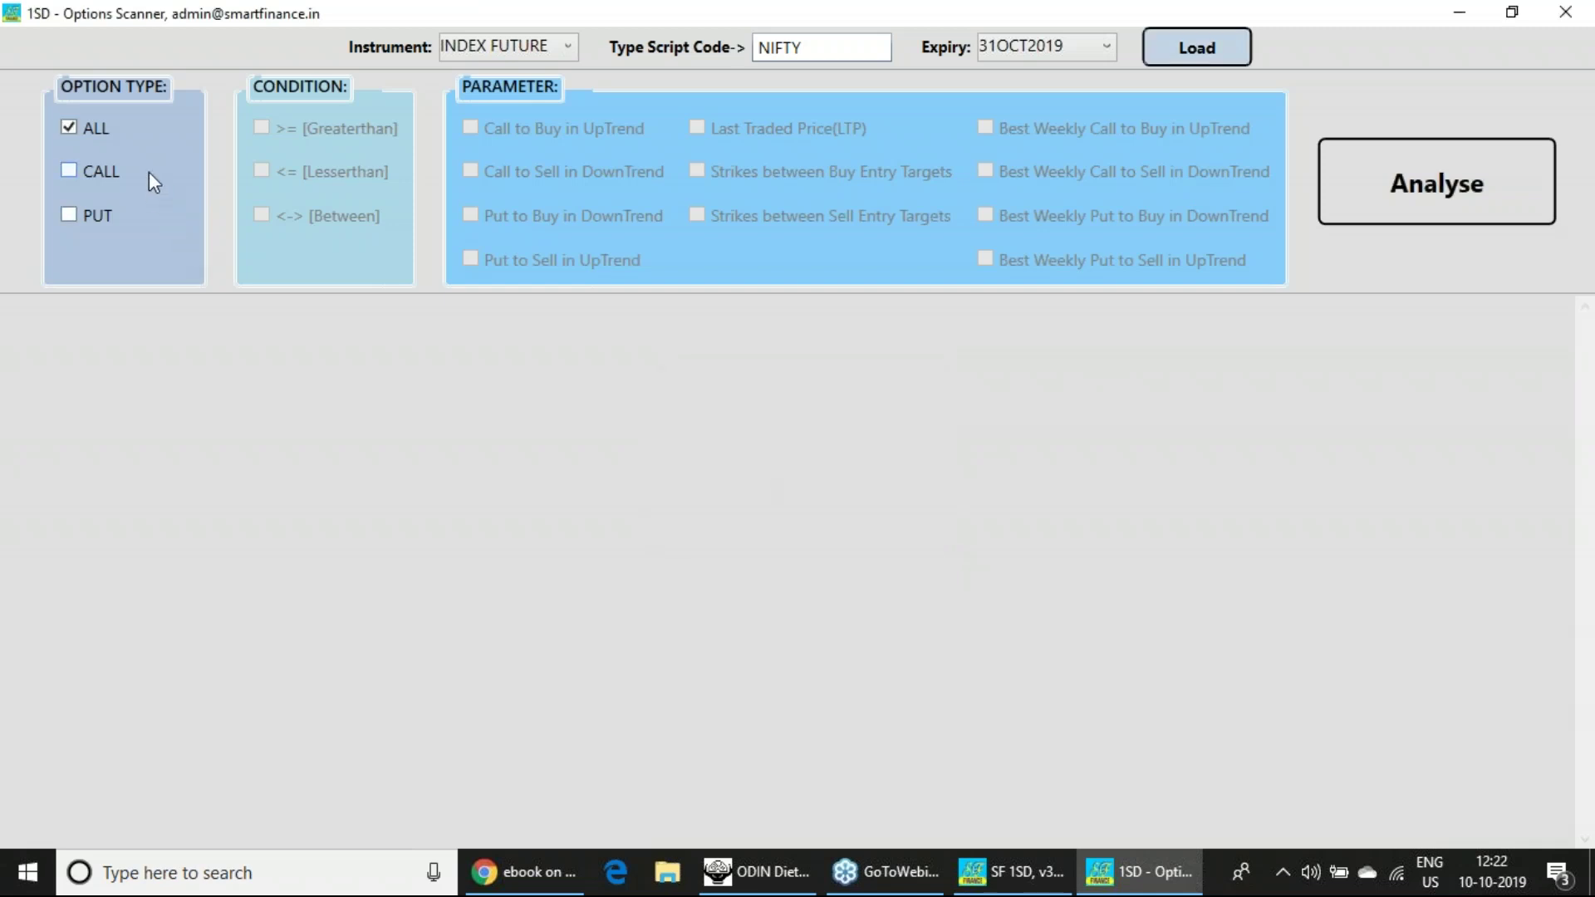